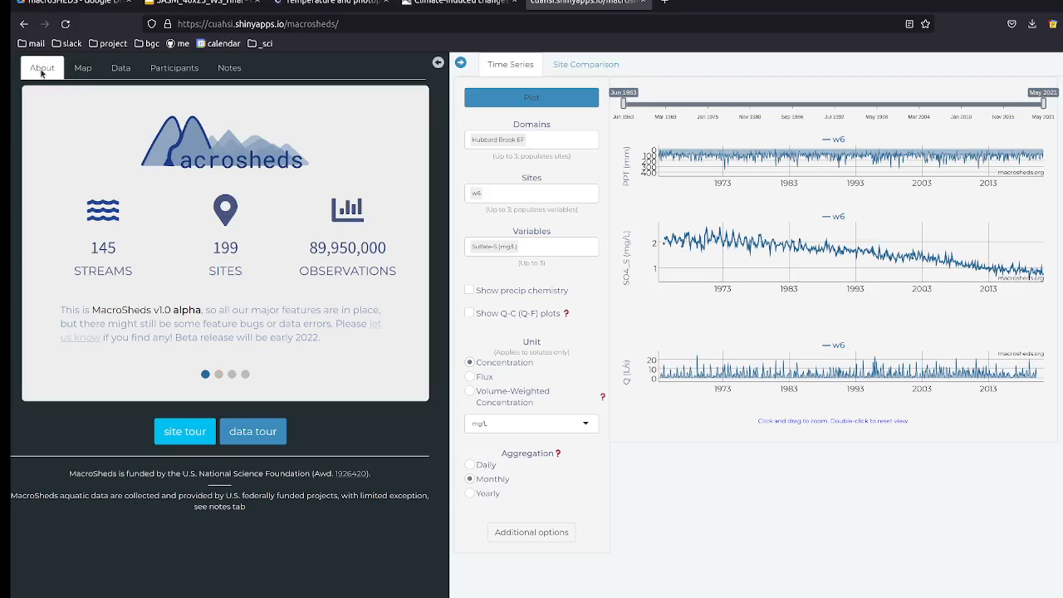
Step: Browse the Notes and Participants pages, ending on the Data page's site and variable catalogs
click(232, 72)
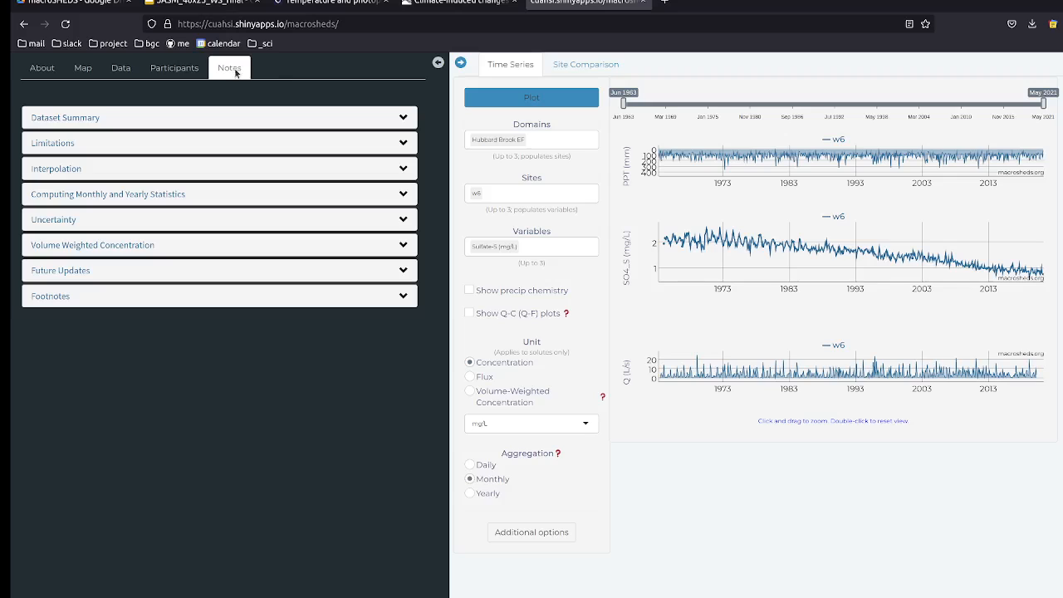
click(190, 73)
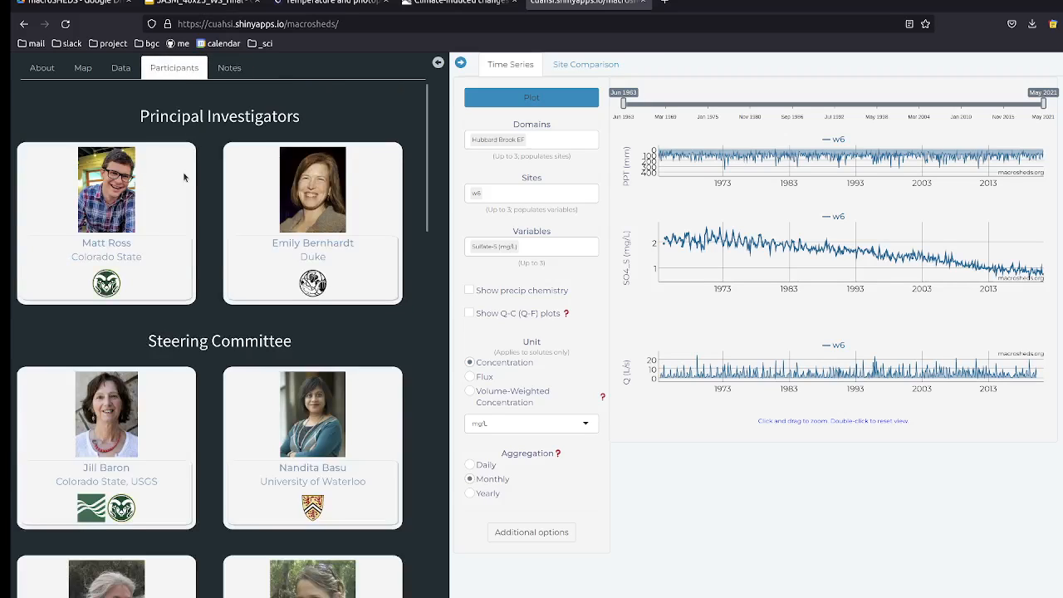
scroll(184, 177, down, 15)
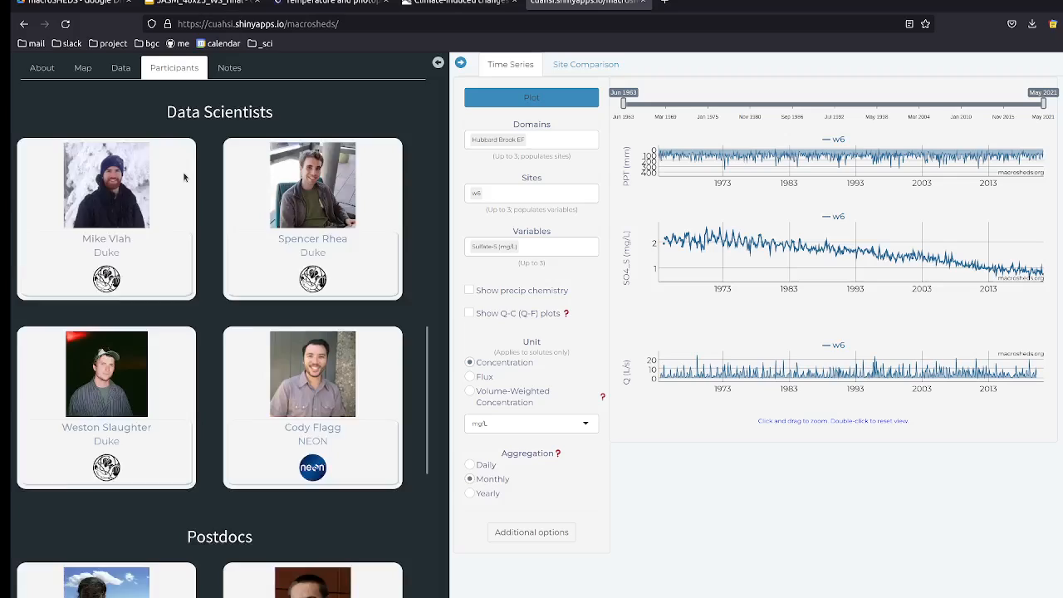
scroll(184, 177, up, 15)
click(124, 72)
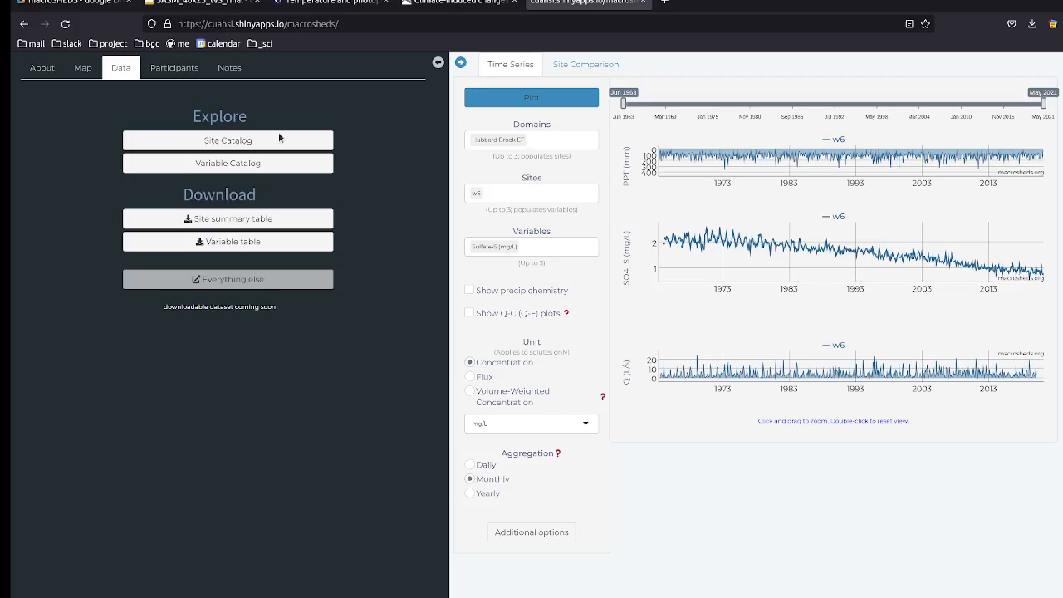
Step: On the map, zoom to the Santa Barbara coast and add sites RC01 and BC02 to the selections
click(86, 73)
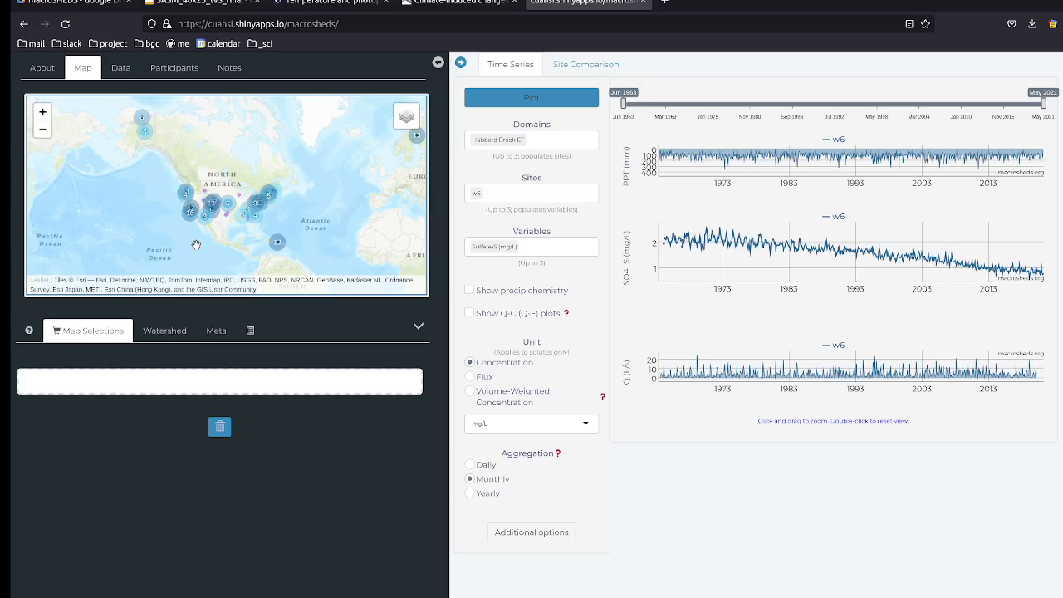
click(187, 214)
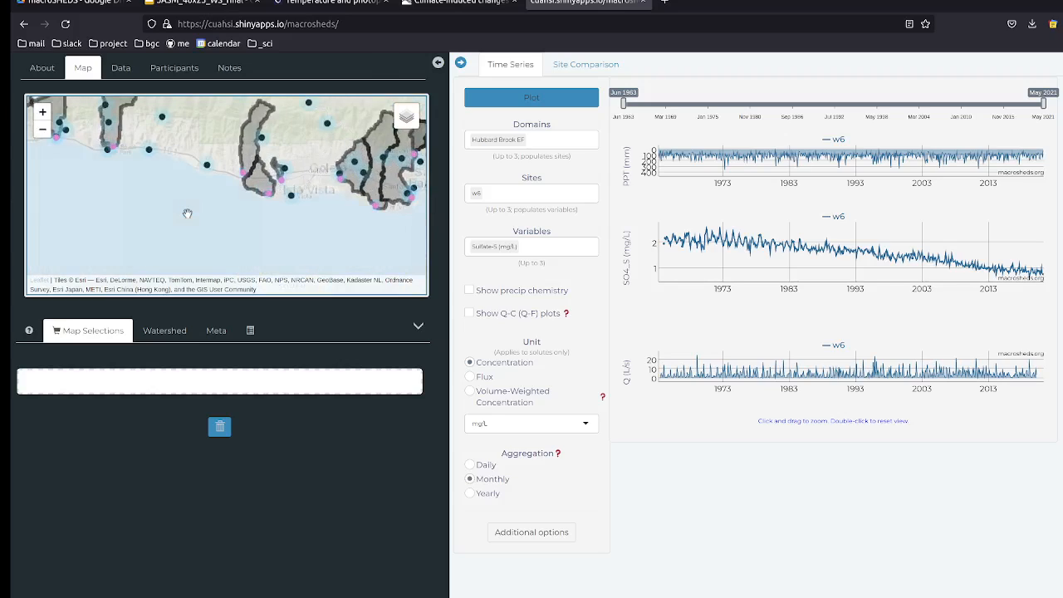
drag(150, 213, 172, 234)
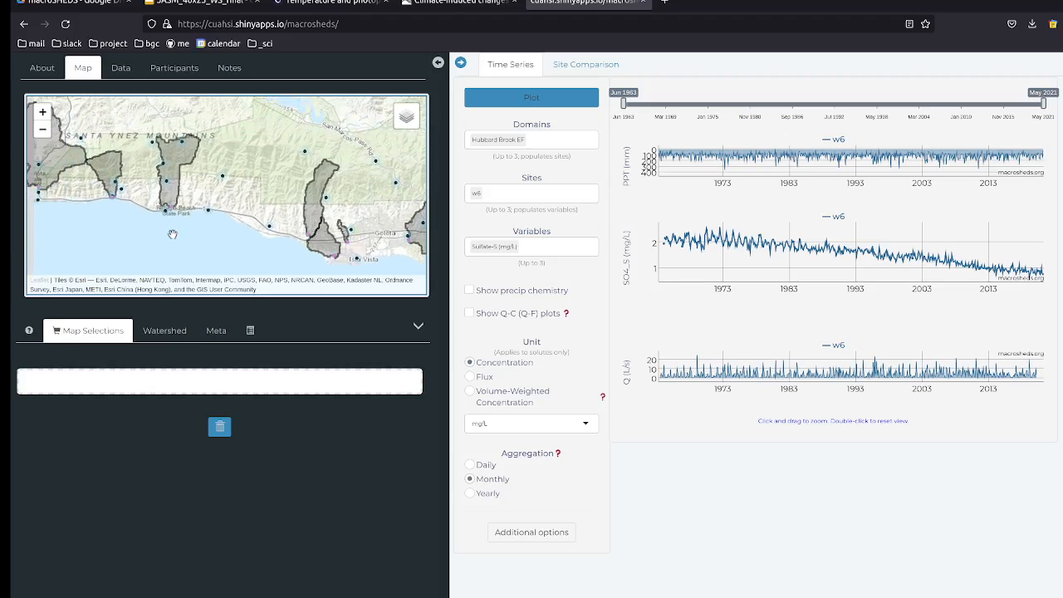
click(174, 209)
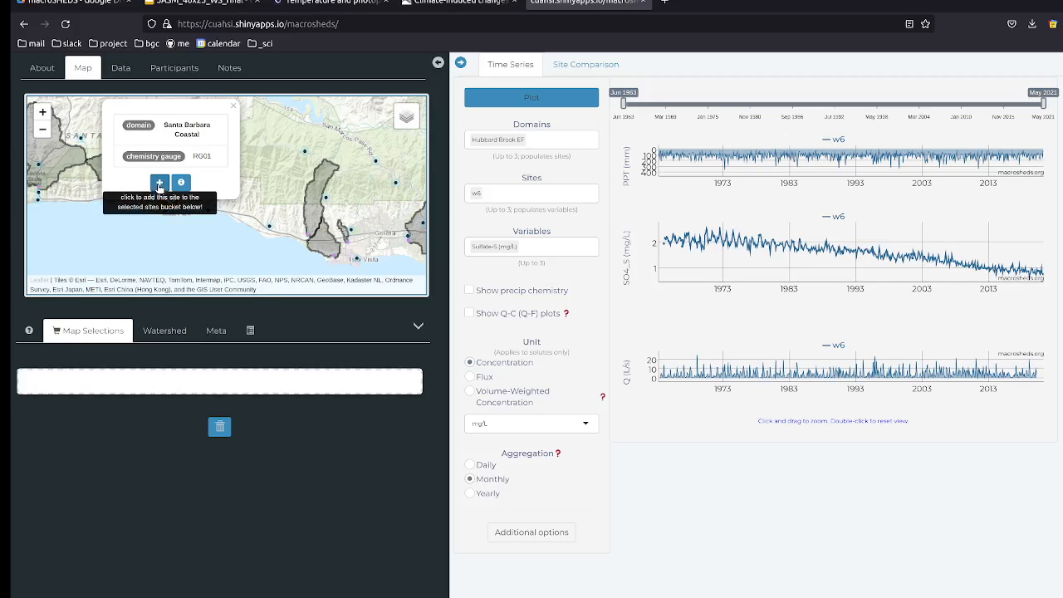
click(160, 184)
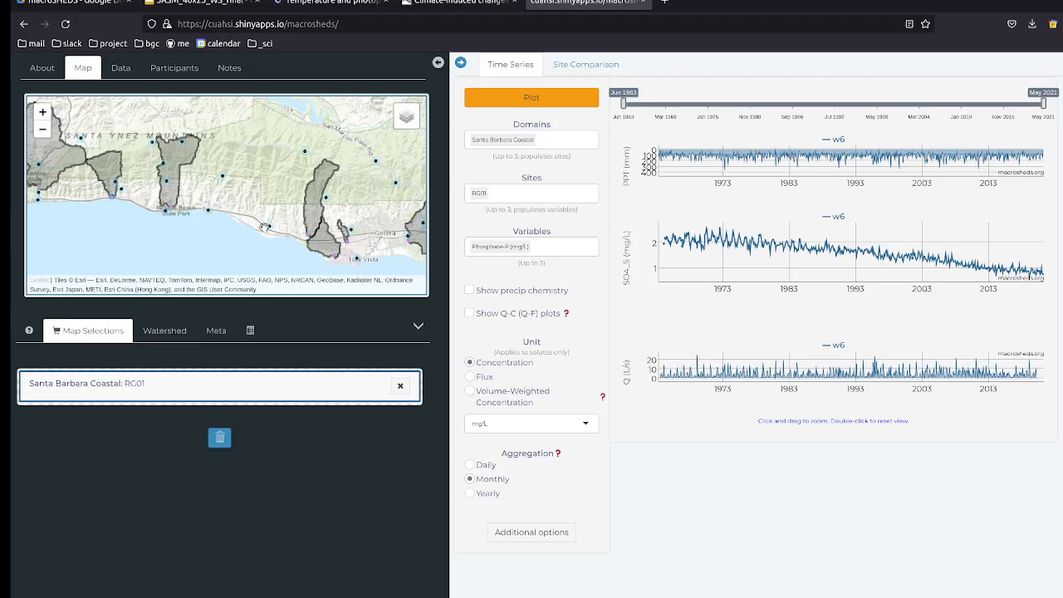
click(265, 226)
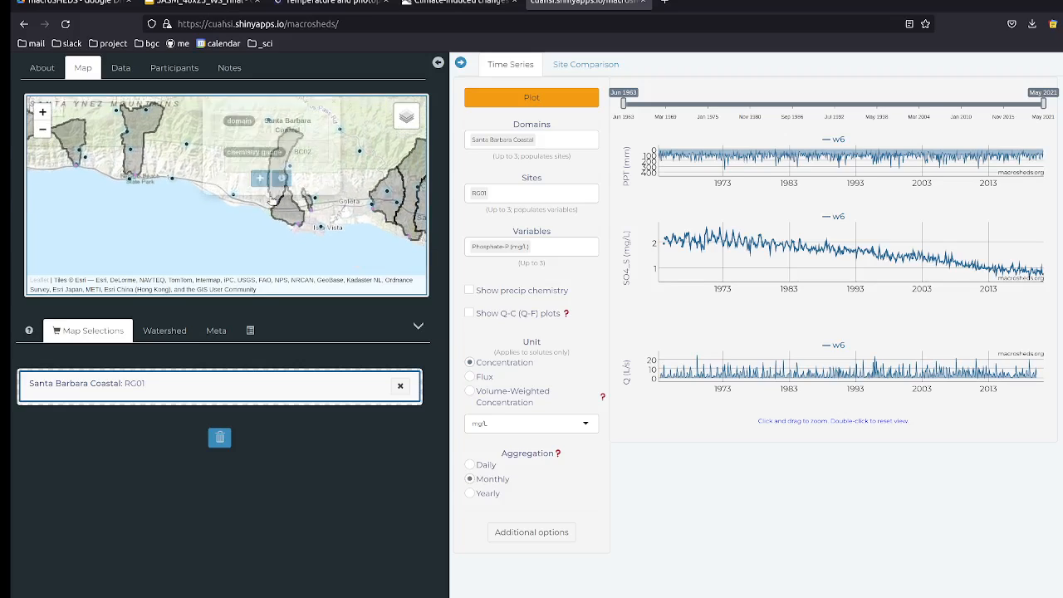
click(261, 185)
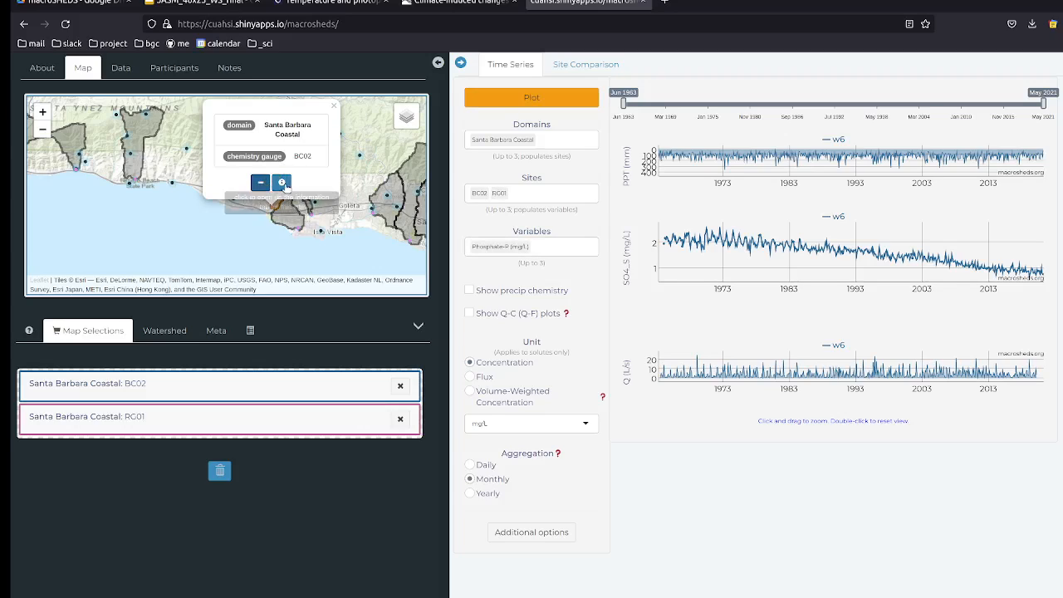
click(282, 183)
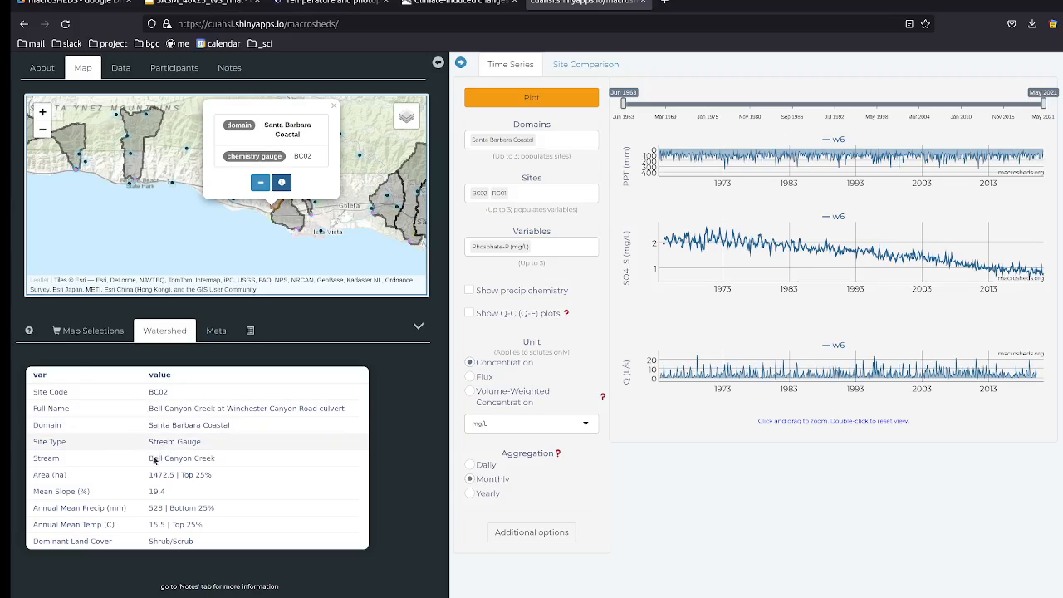
Step: Close the BC02 site popup, keeping its watershed attributes listed
mouse_move(151, 443)
mouse_down()
mouse_move(211, 449)
mouse_move(148, 425)
mouse_up()
click(211, 449)
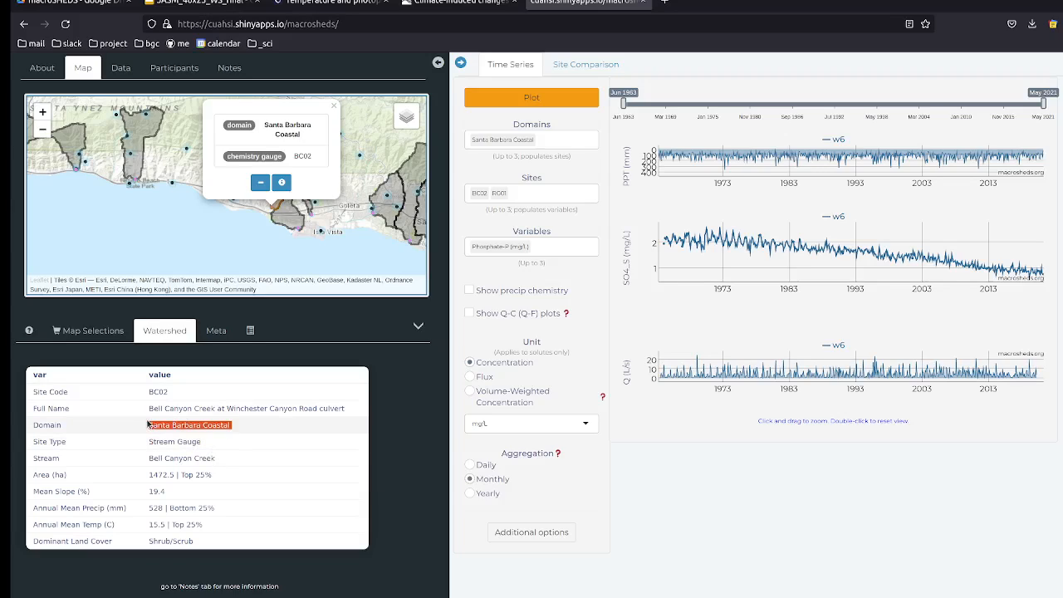
click(297, 424)
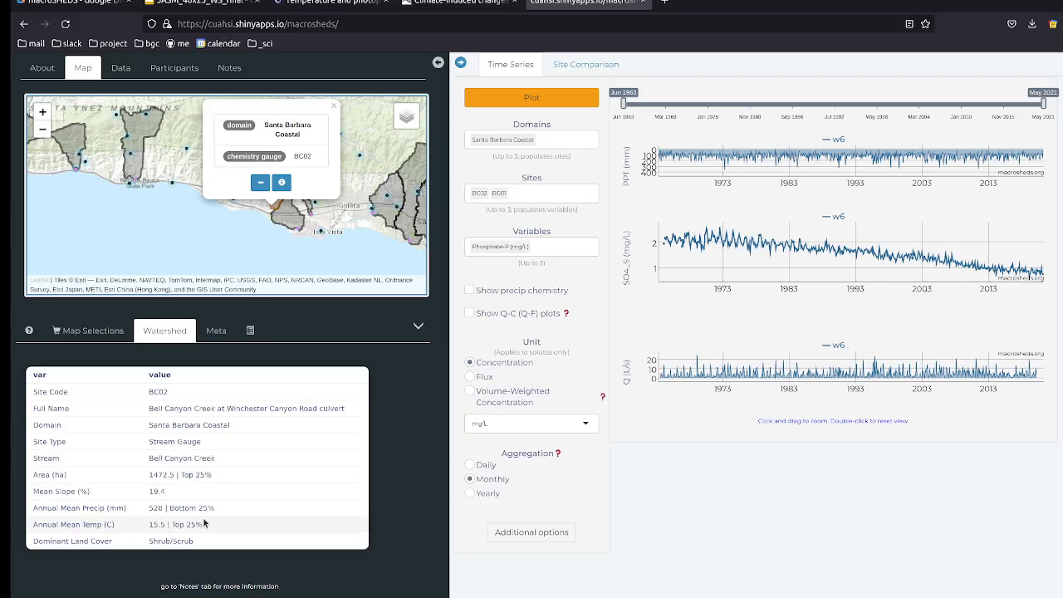
click(336, 108)
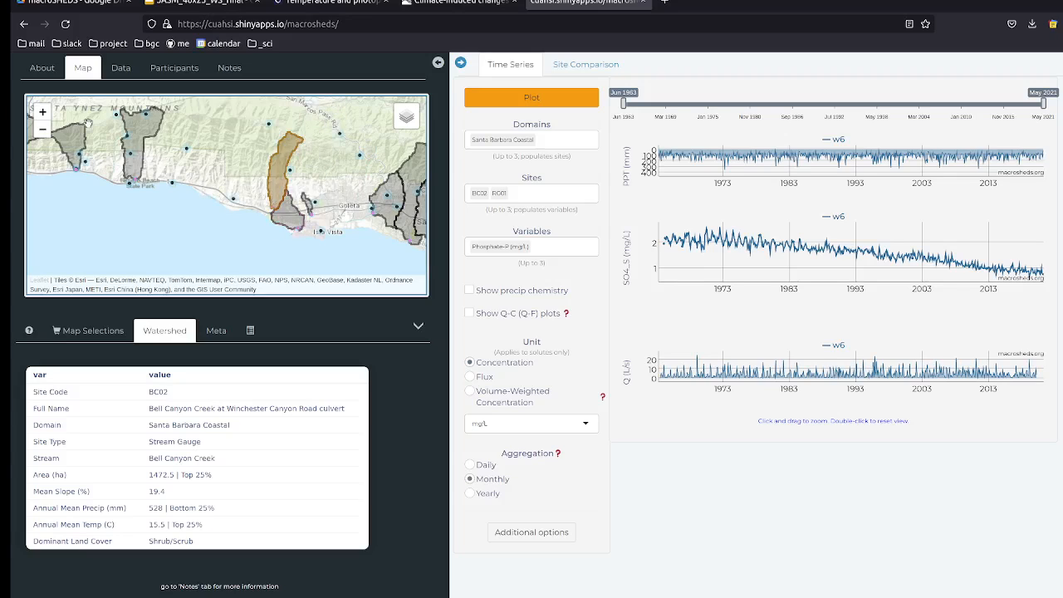
Step: Zoom the map out five steps to show the wider Santa Barbara coast
click(41, 131)
click(42, 131)
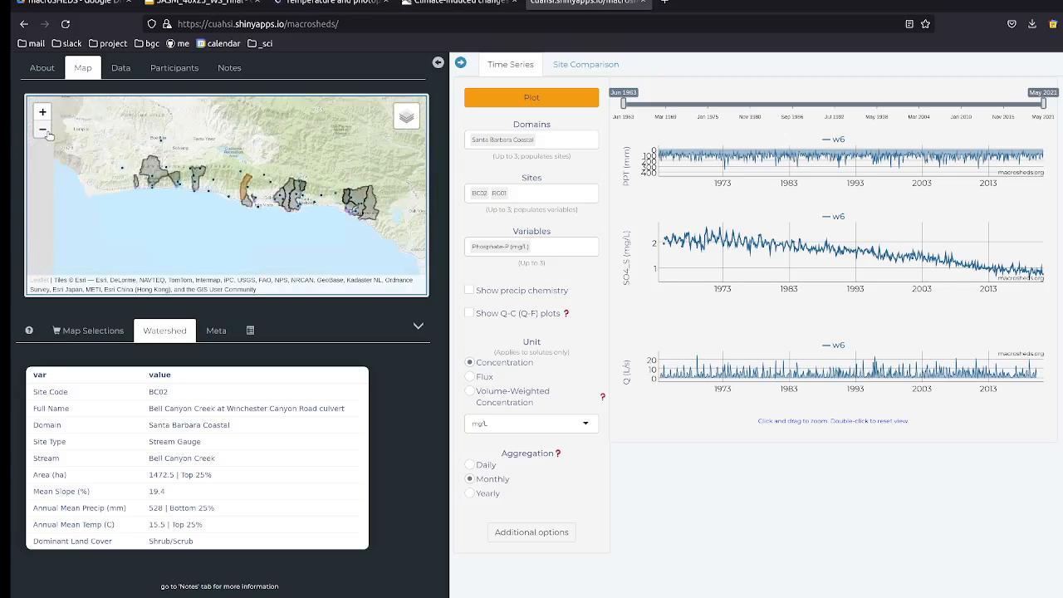
click(43, 131)
click(42, 131)
click(42, 131)
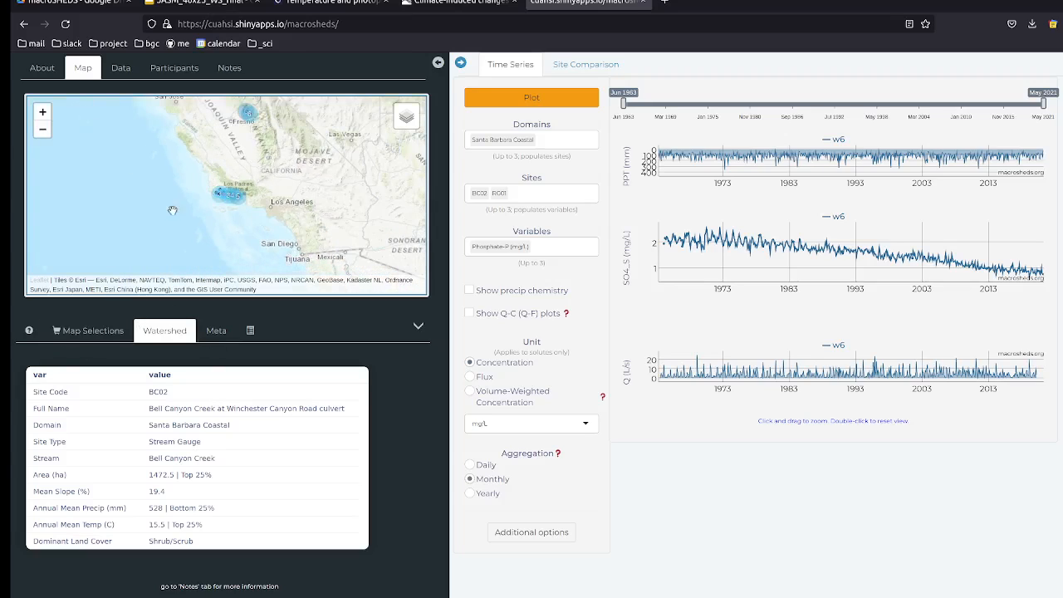
Step: Pan the map east and briefly view the page's HTML source
drag(171, 208, 56, 154)
scroll(219, 188, down, 1)
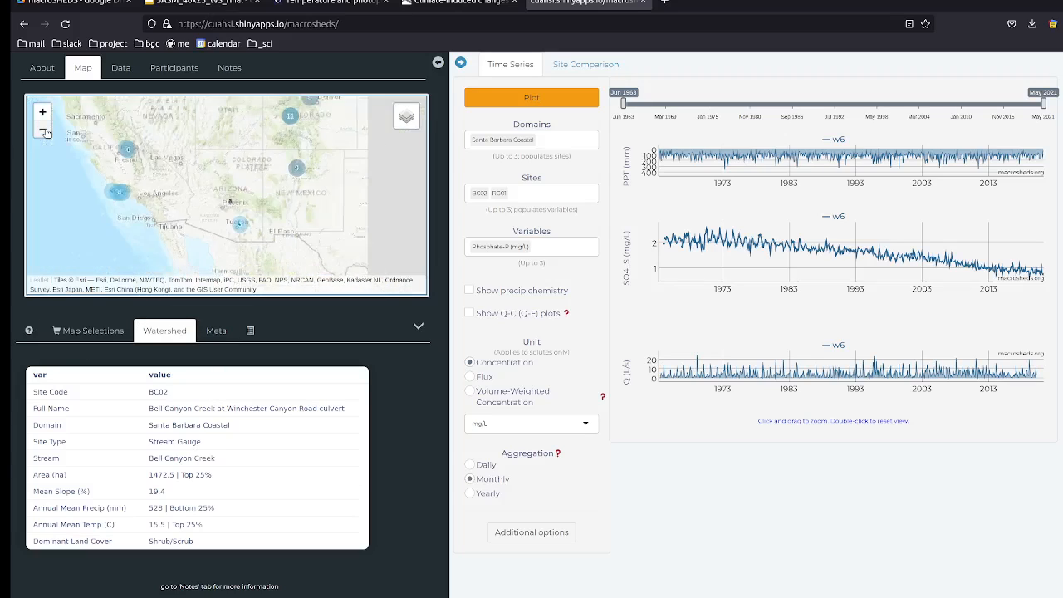
right_click(114, 146)
click(141, 236)
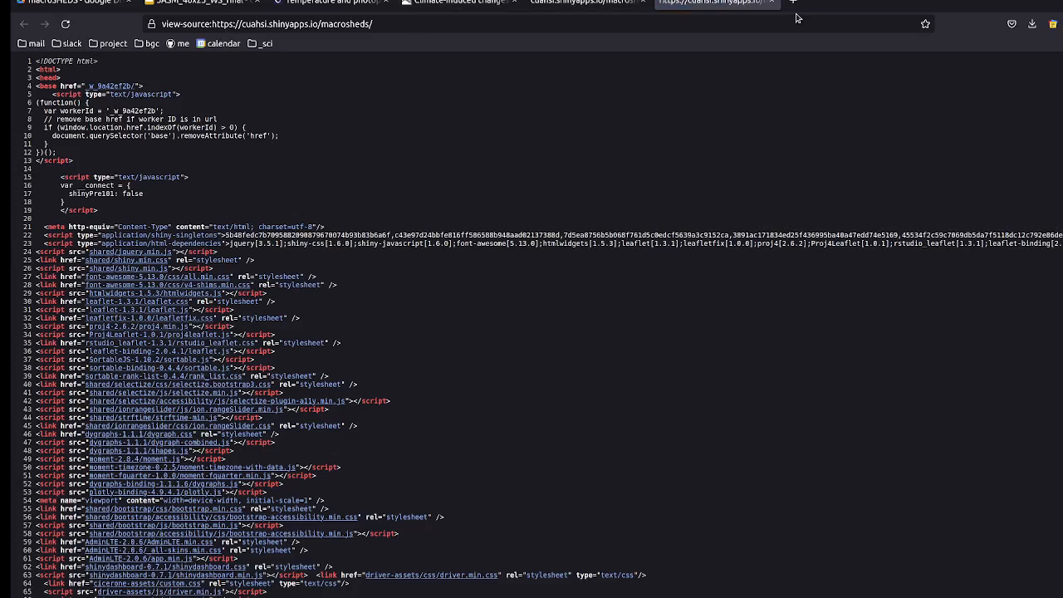
click(772, 3)
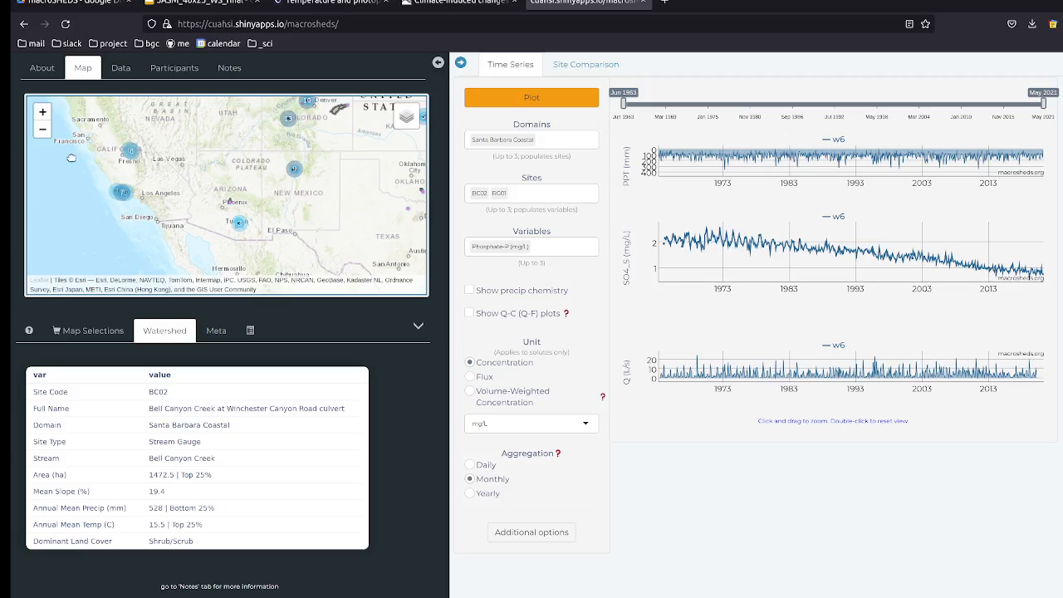
Step: Pan to Oregon and show the disturbance metadata table for H. J. Andrews site GSWS03
drag(122, 156, 167, 239)
drag(155, 137, 162, 156)
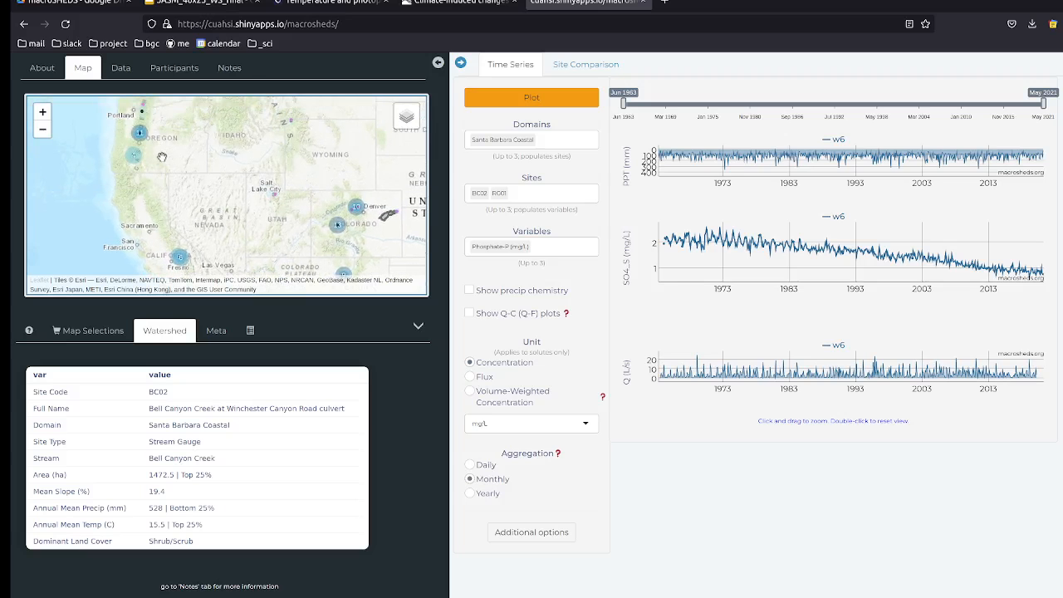
click(141, 132)
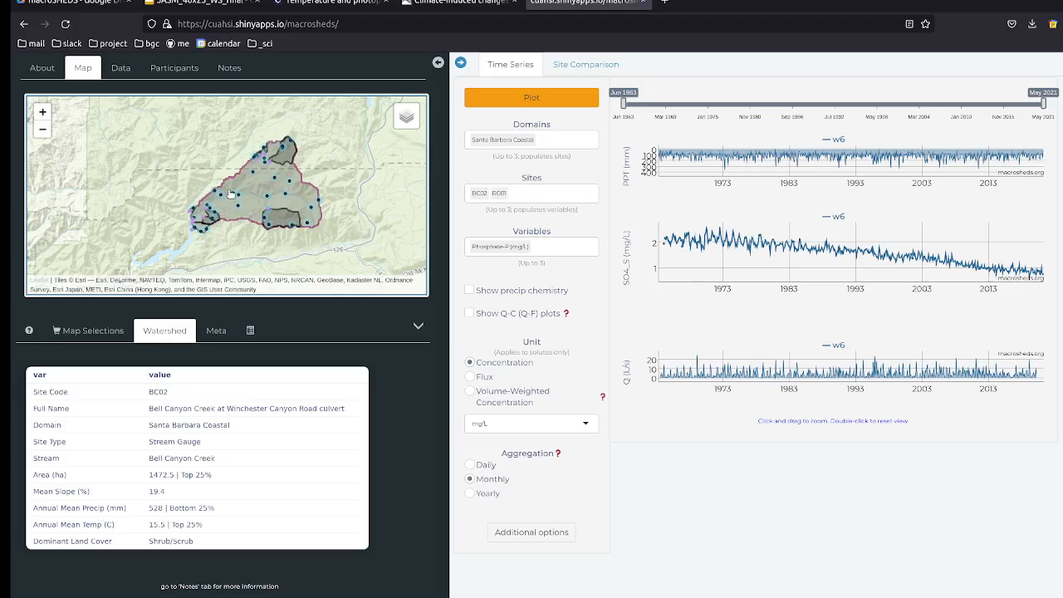
click(271, 165)
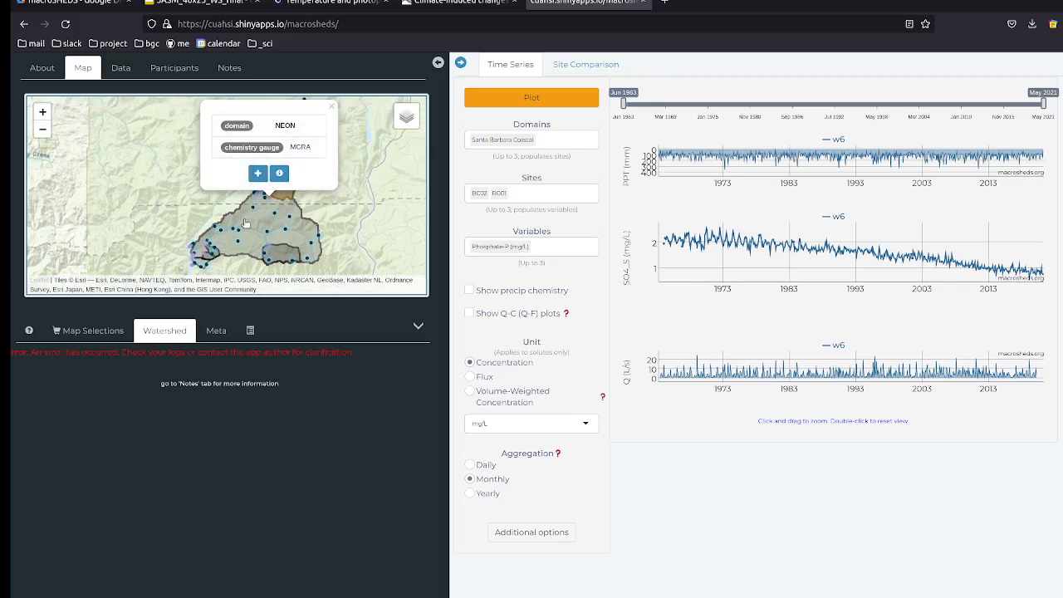
click(207, 248)
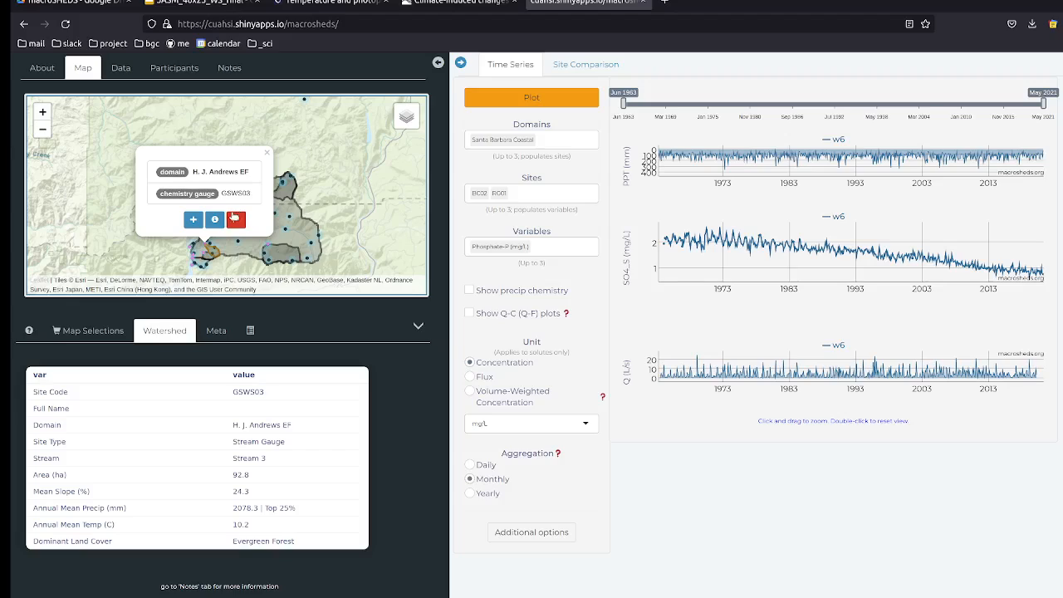
click(235, 221)
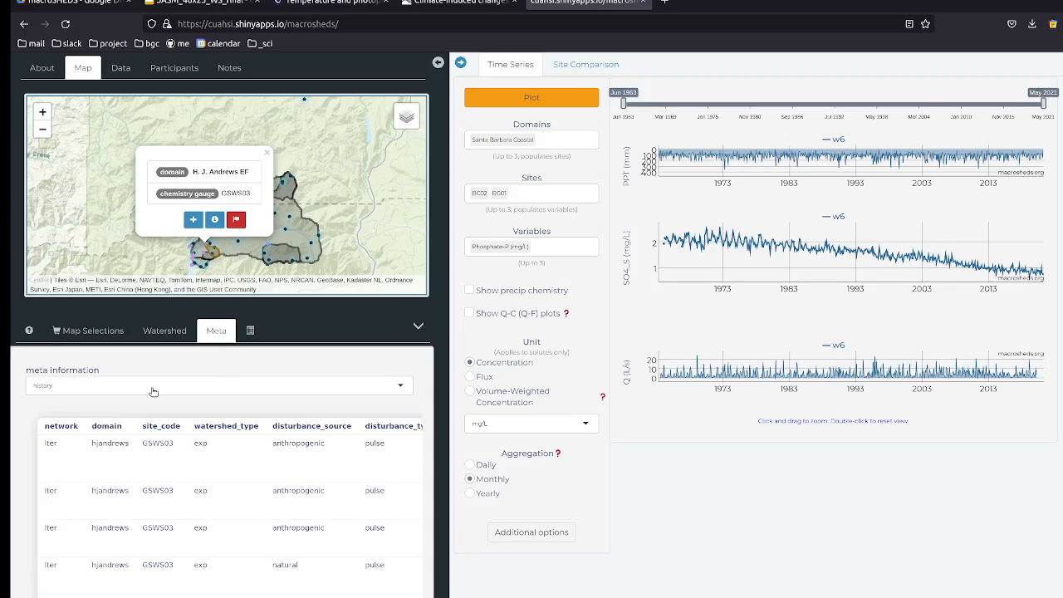
scroll(167, 506, right, 3)
scroll(168, 506, right, 1)
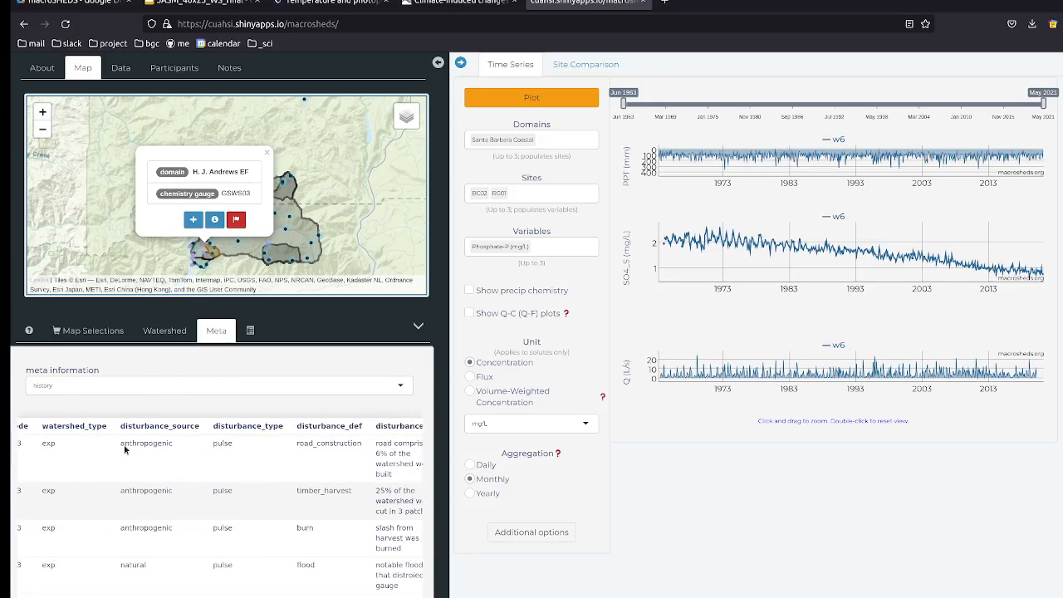
scroll(314, 448, right, 2)
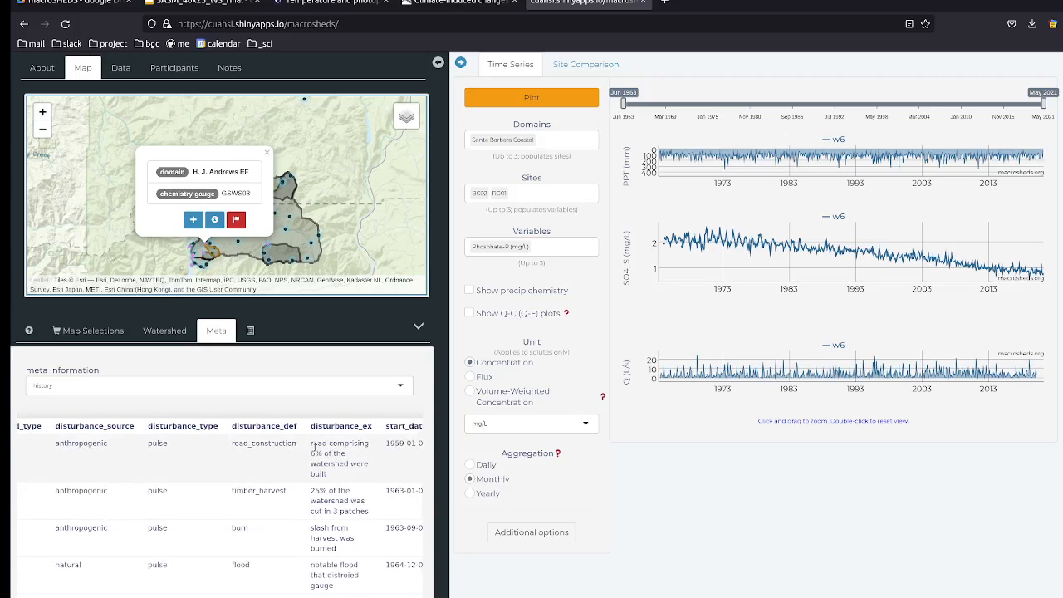
click(182, 390)
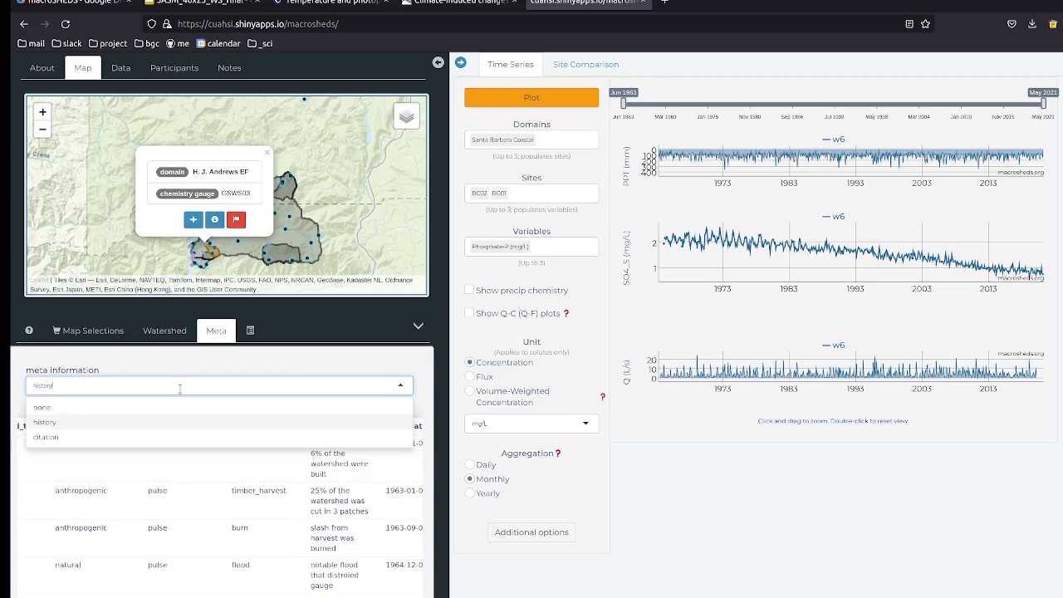
click(109, 442)
scroll(137, 422, down, 2)
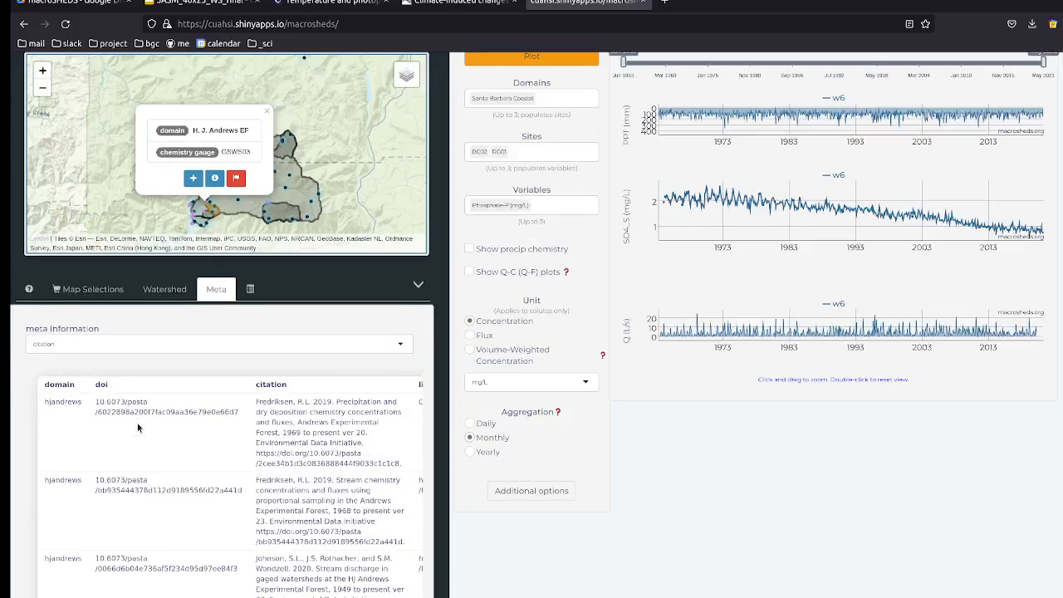
scroll(191, 352, right, 2)
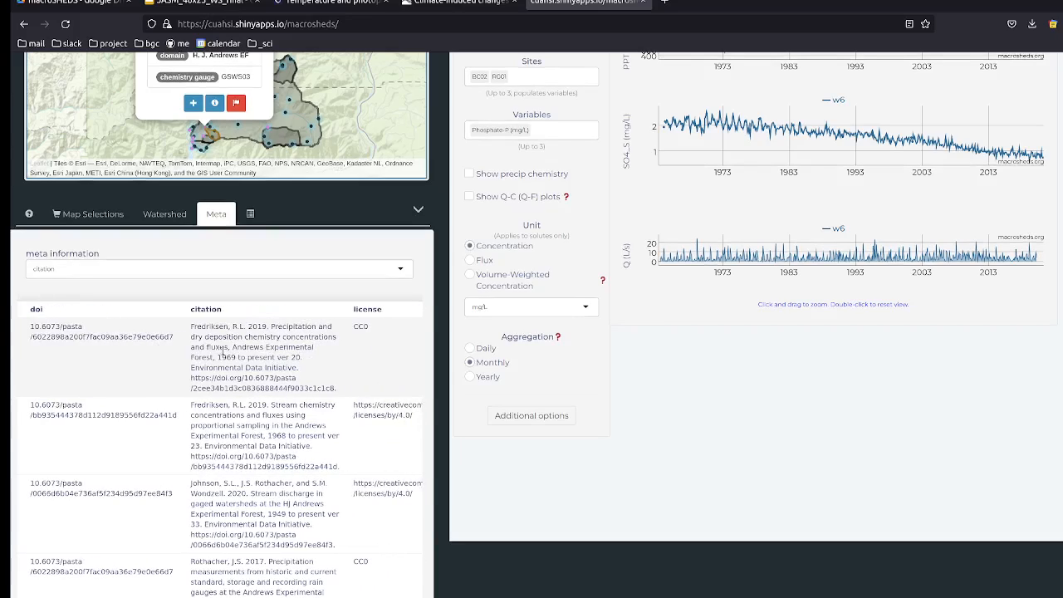
scroll(260, 336, right, 1)
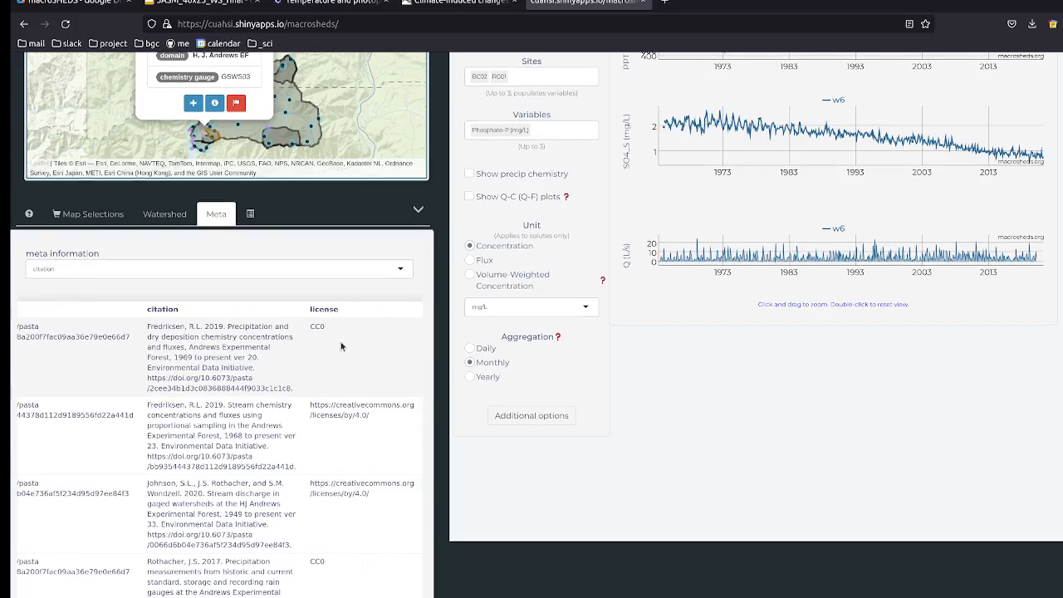
scroll(340, 346, right, 2)
scroll(340, 346, left, 5)
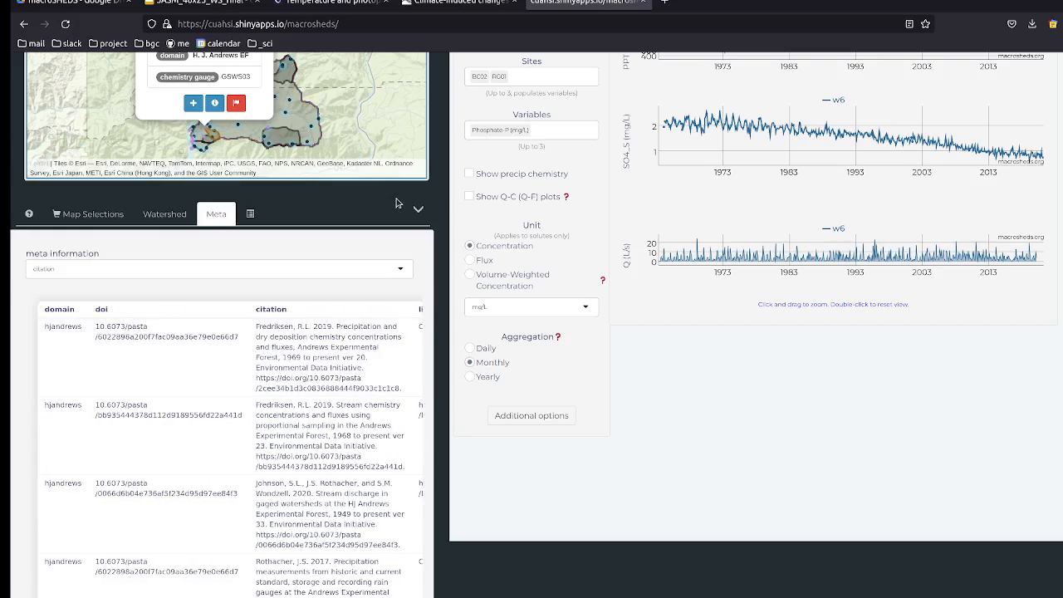
scroll(440, 201, up, 3)
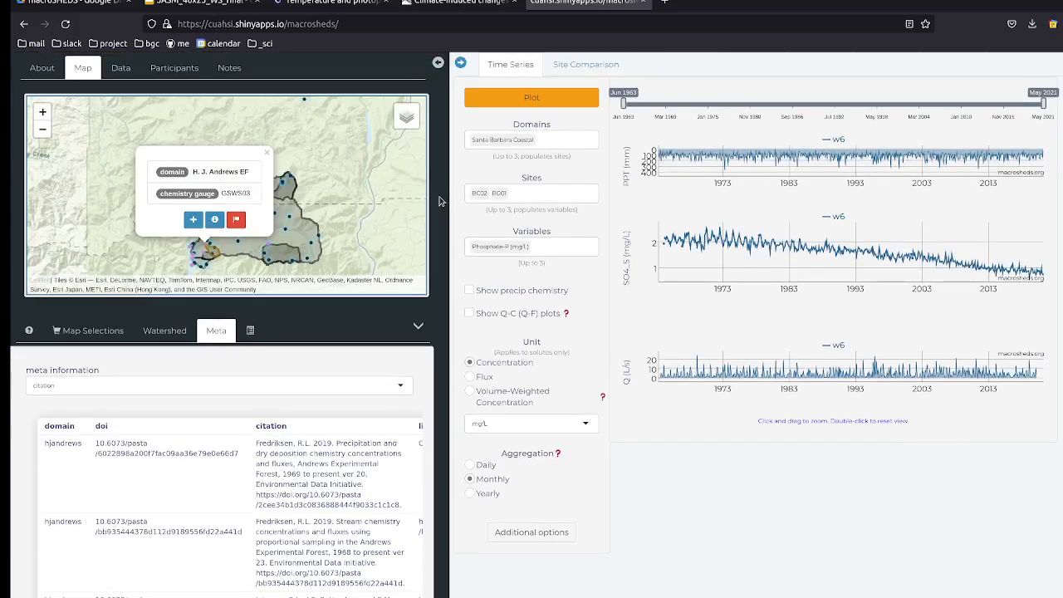
Step: Close the H. J. Andrews EF / GSWS03 popup, leaving its citation table showing
click(267, 156)
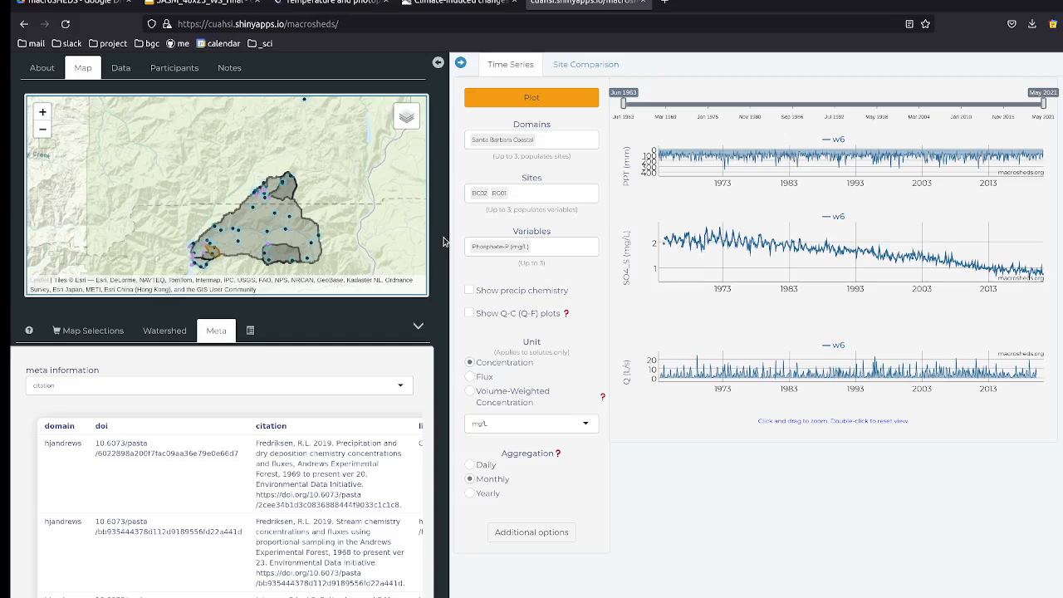
Step: Collapse the plotting and metadata panels, then pan and zoom out to show Oregon through Idaho
click(461, 64)
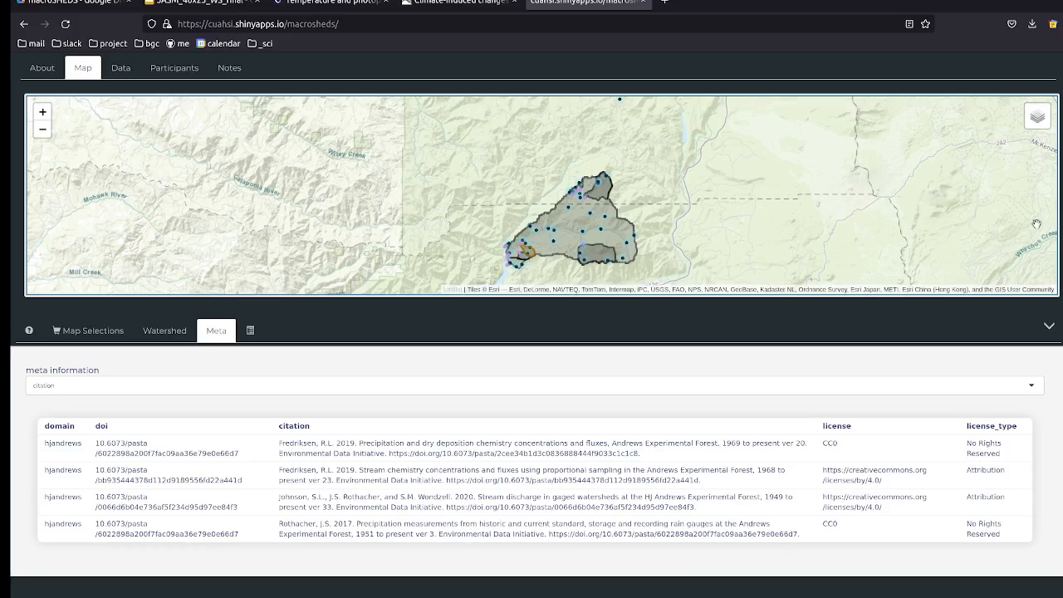
click(1049, 329)
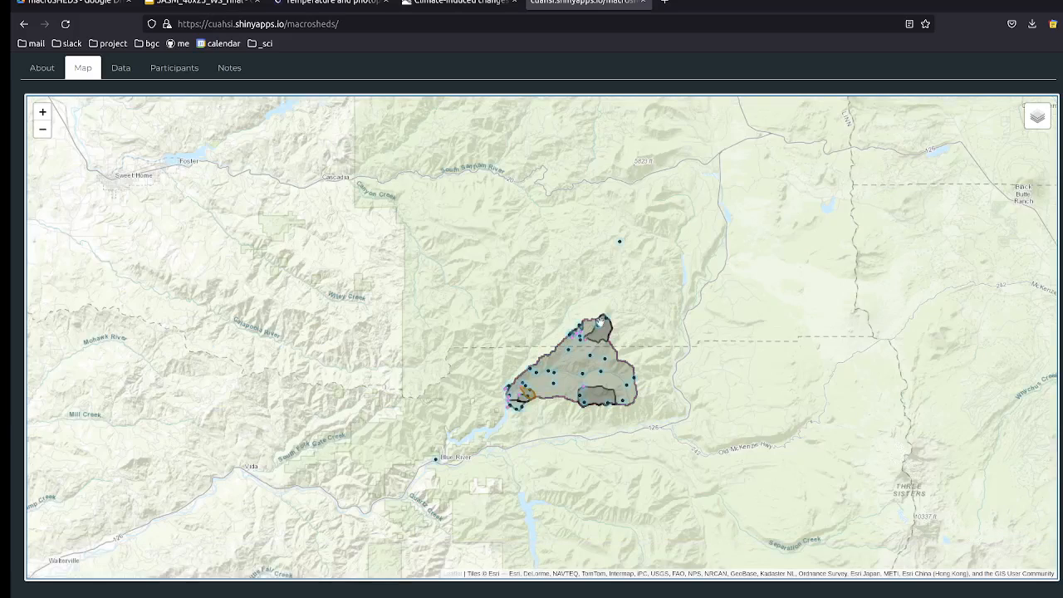
drag(444, 233, 323, 158)
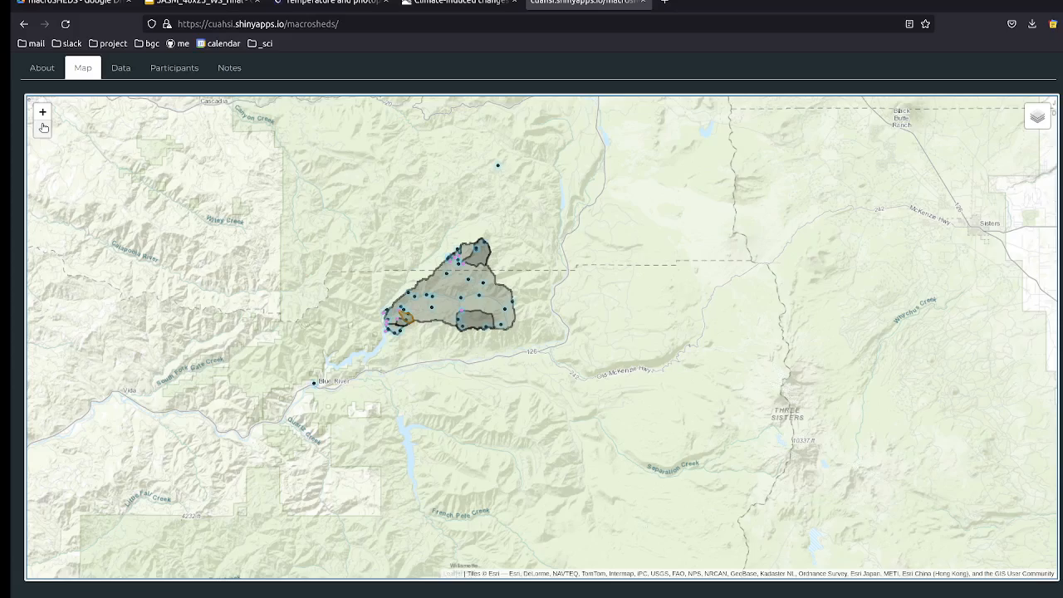
click(43, 129)
click(43, 128)
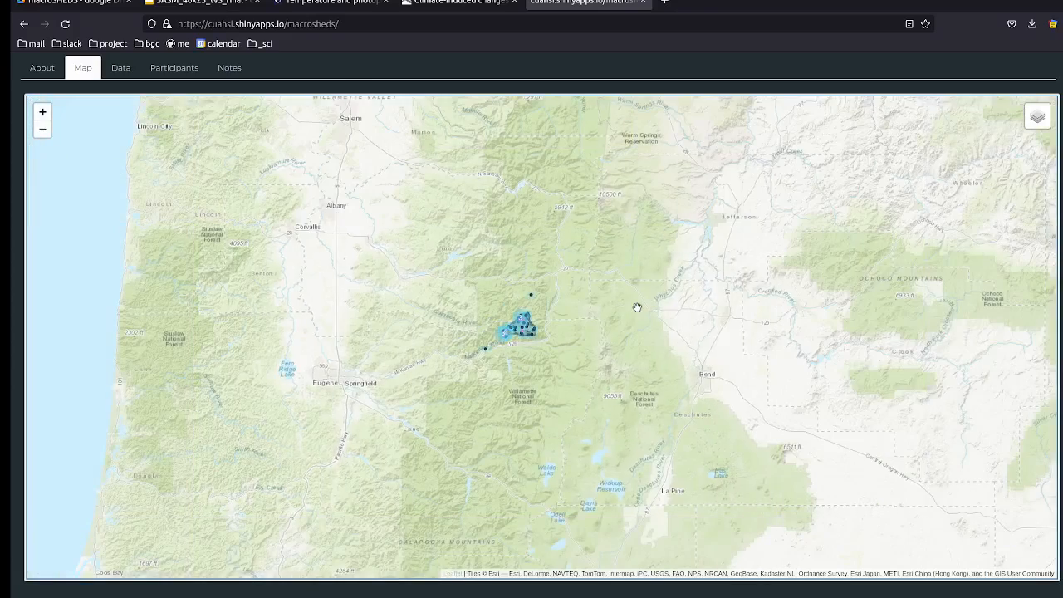
drag(637, 307, 485, 283)
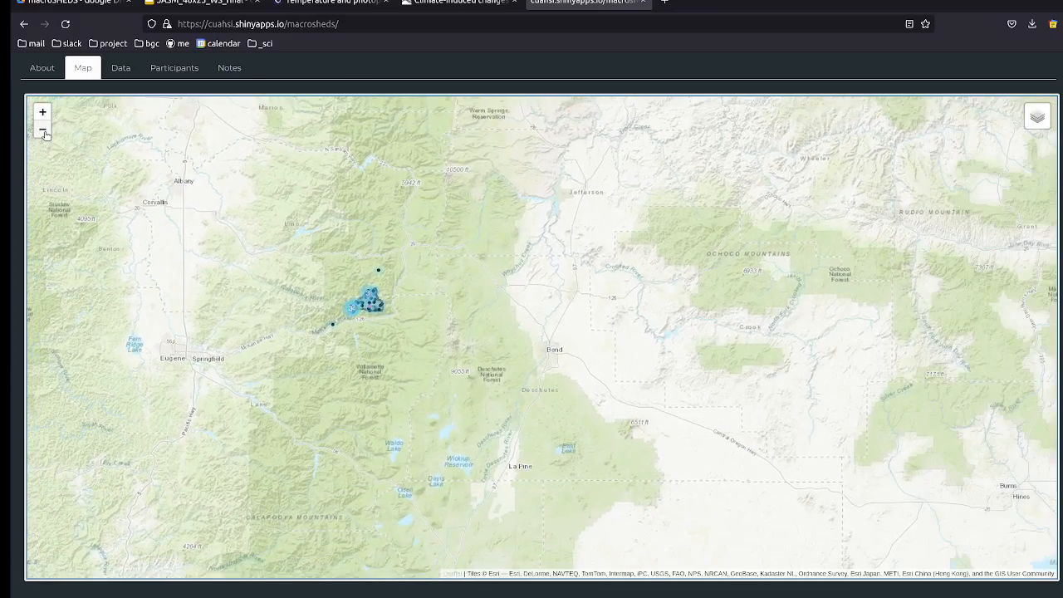
click(43, 129)
click(43, 129)
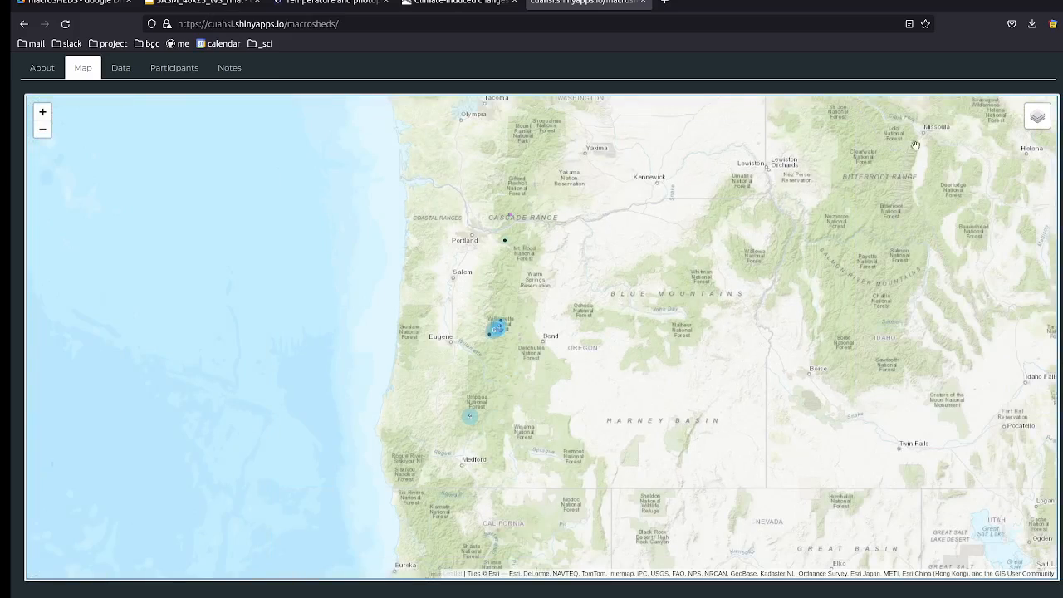
Step: Turn on the Landcover layer, zoom out to the whole US, and show selections BC02 and RC01
mouse_move(1042, 117)
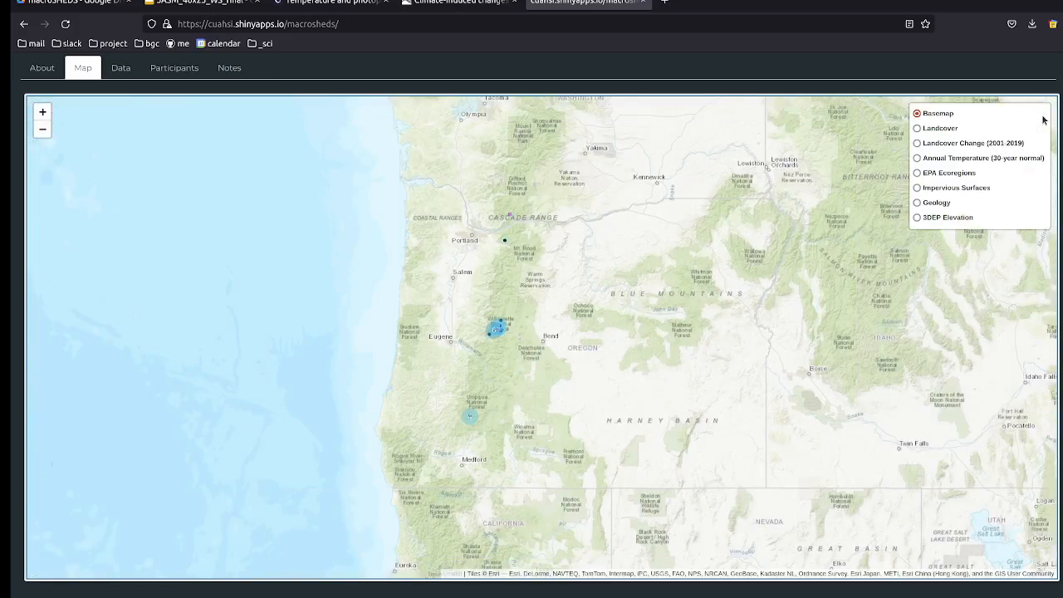
click(938, 129)
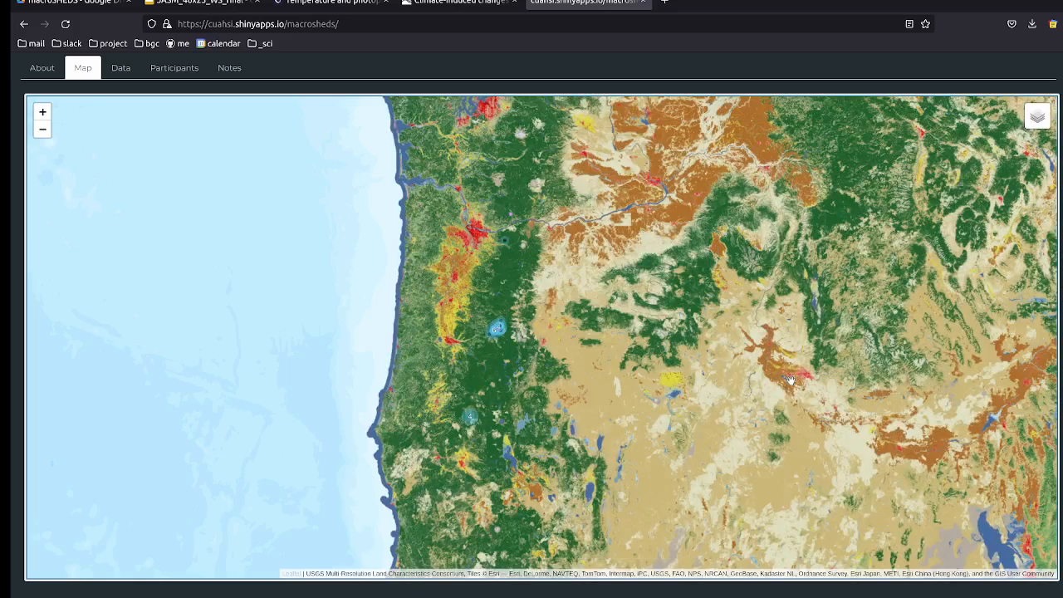
drag(650, 307, 525, 302)
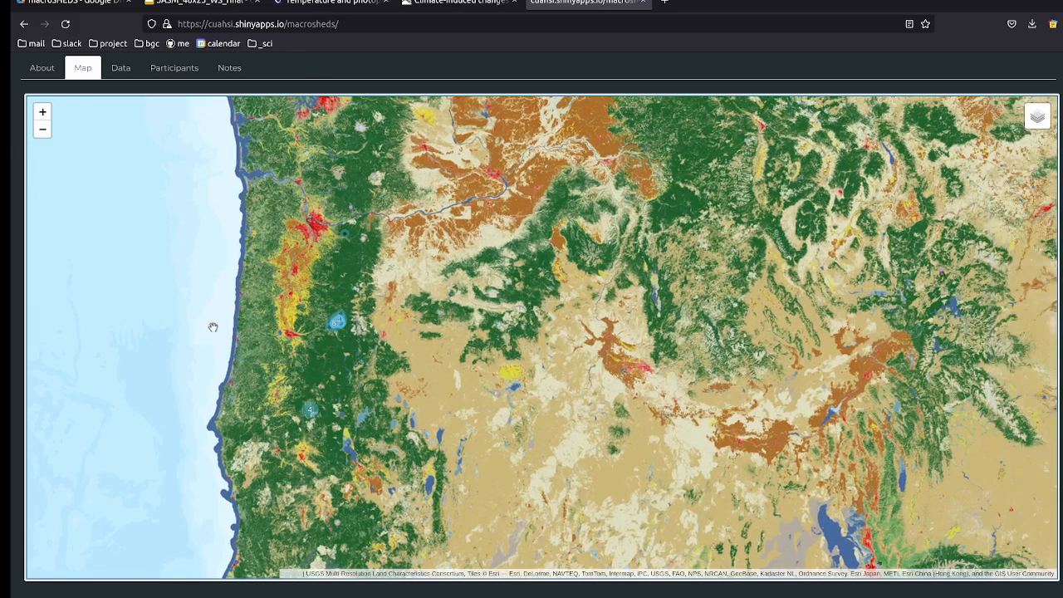
click(43, 133)
click(42, 133)
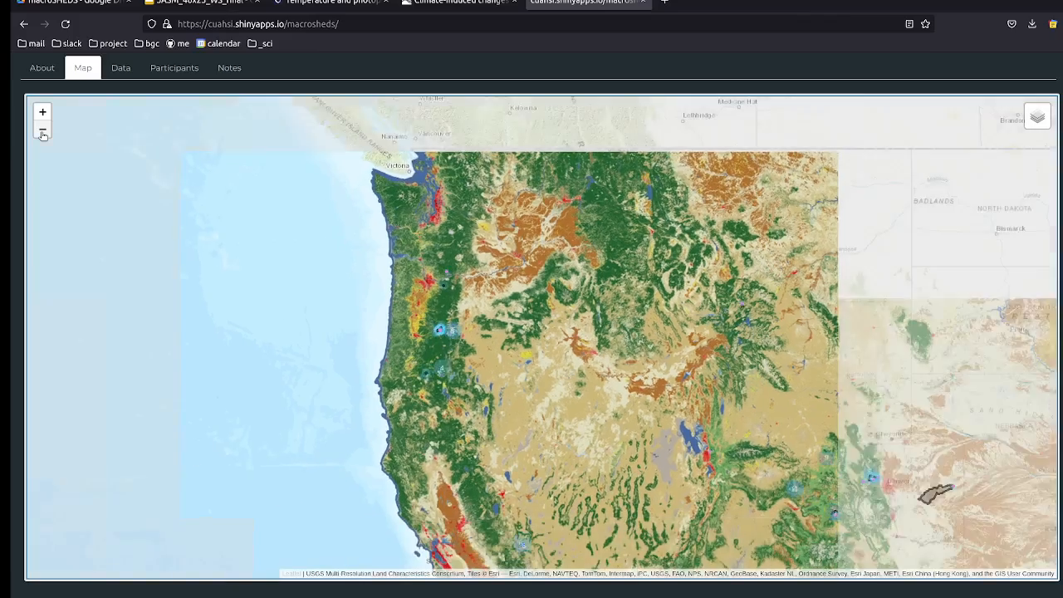
click(42, 133)
drag(681, 381, 445, 272)
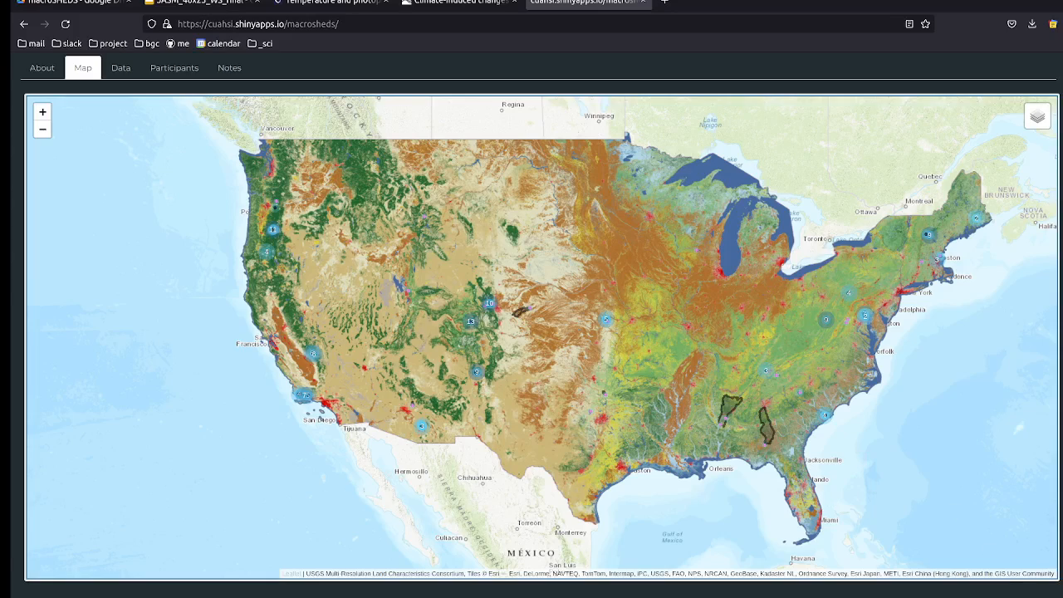
click(1049, 597)
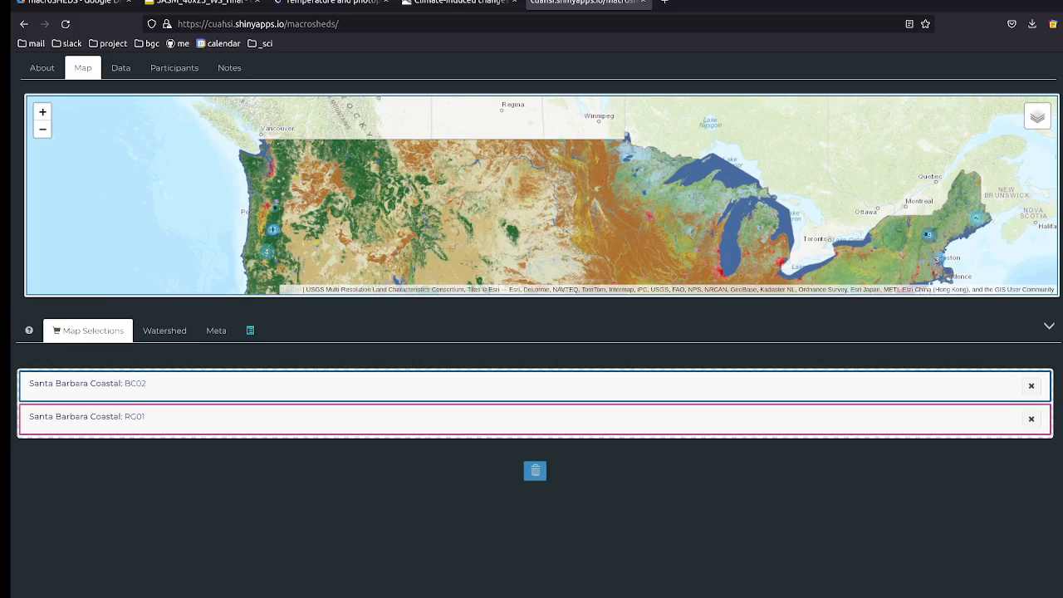
Step: Reopen the Time Series panel holding sites BC02 and RC01 with Phosphate-P
click(1036, 70)
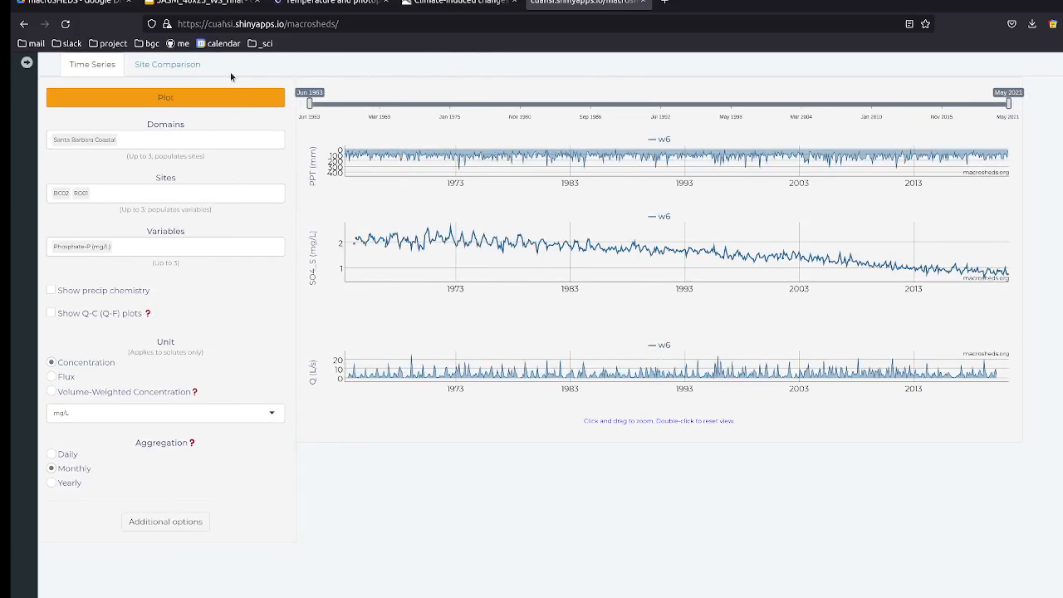
Step: Show the Site Comparison scatter of mean discharge against PRISM annual precipitation at full width
click(165, 73)
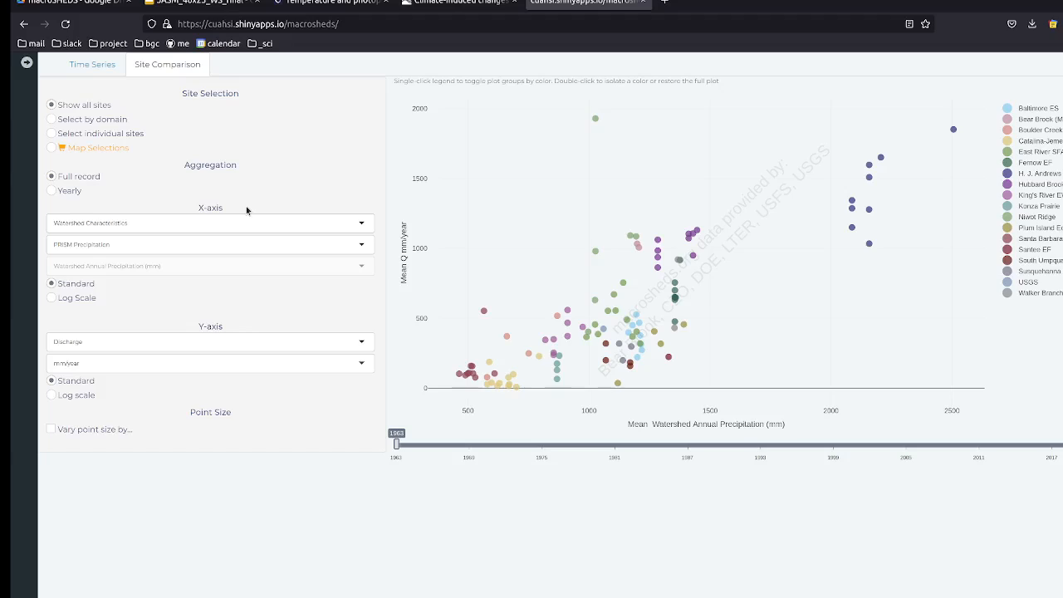
click(214, 224)
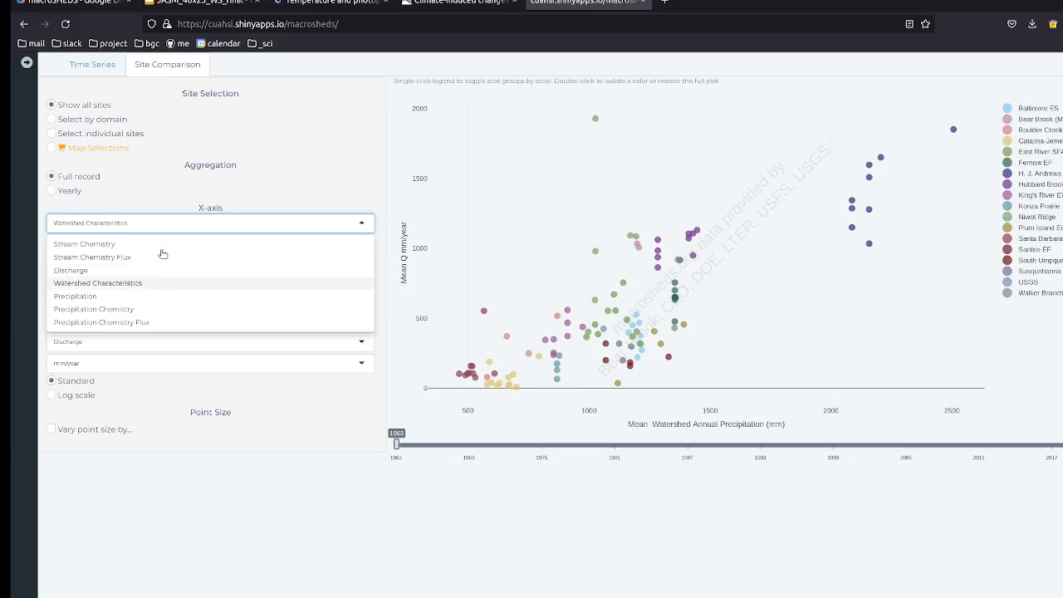
click(231, 202)
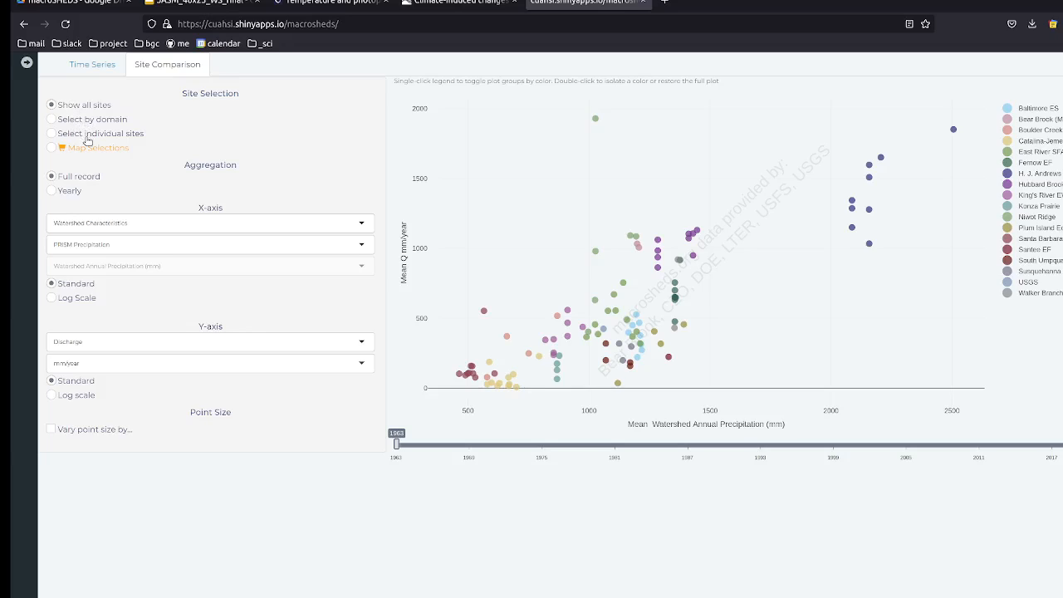
click(27, 64)
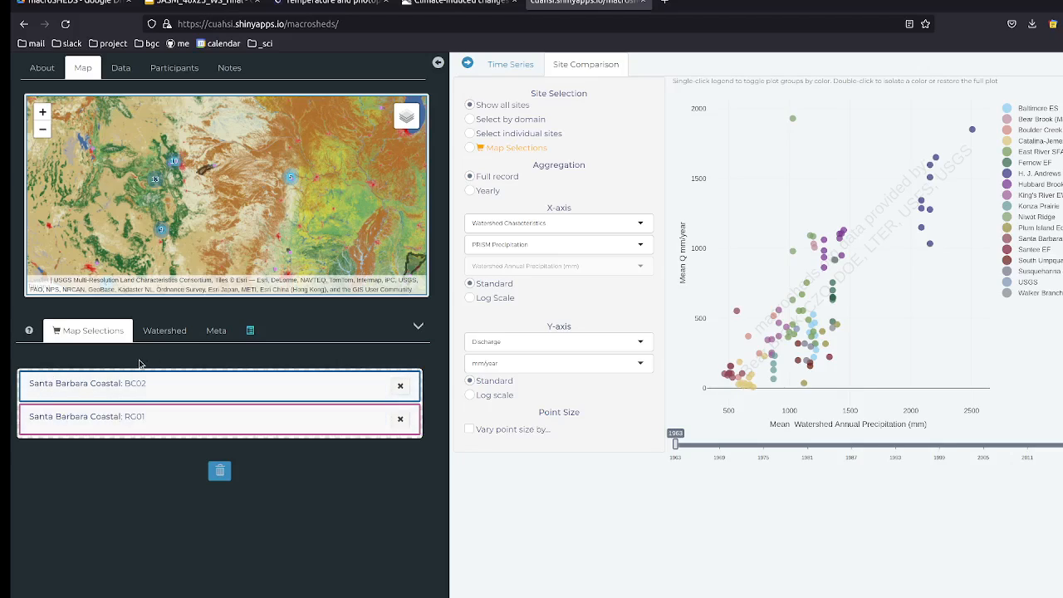
click(439, 65)
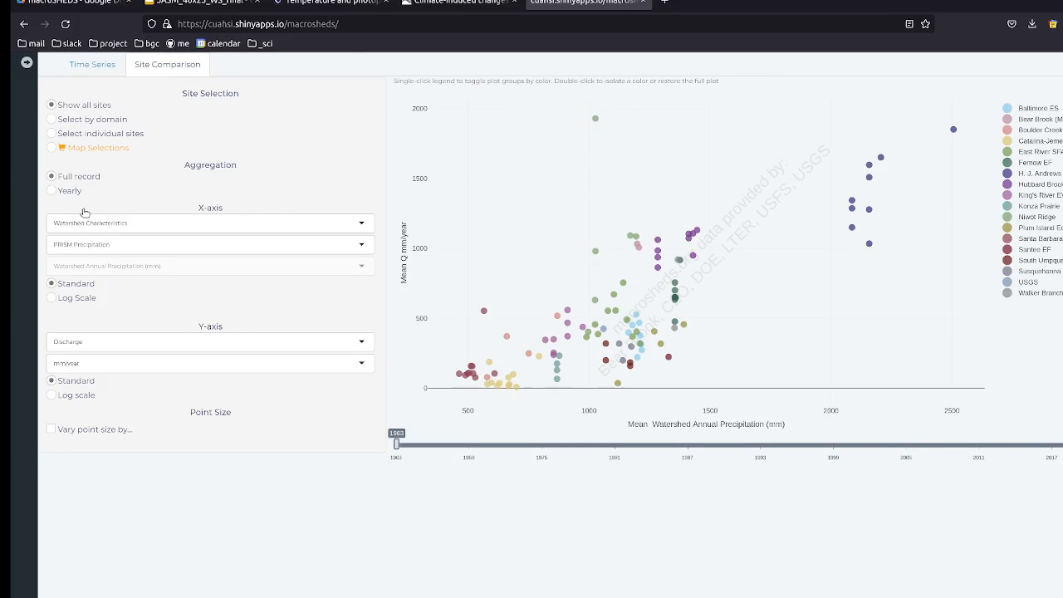
Step: Set the x-axis to Phenology: Length of Growing Season Watershed Mean (DOY)
click(127, 223)
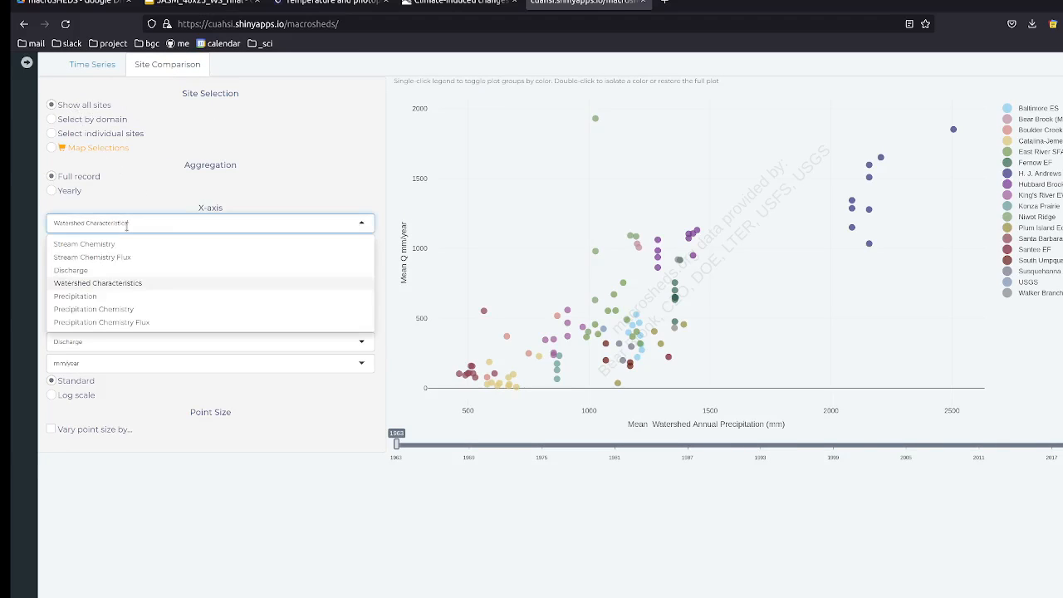
click(207, 198)
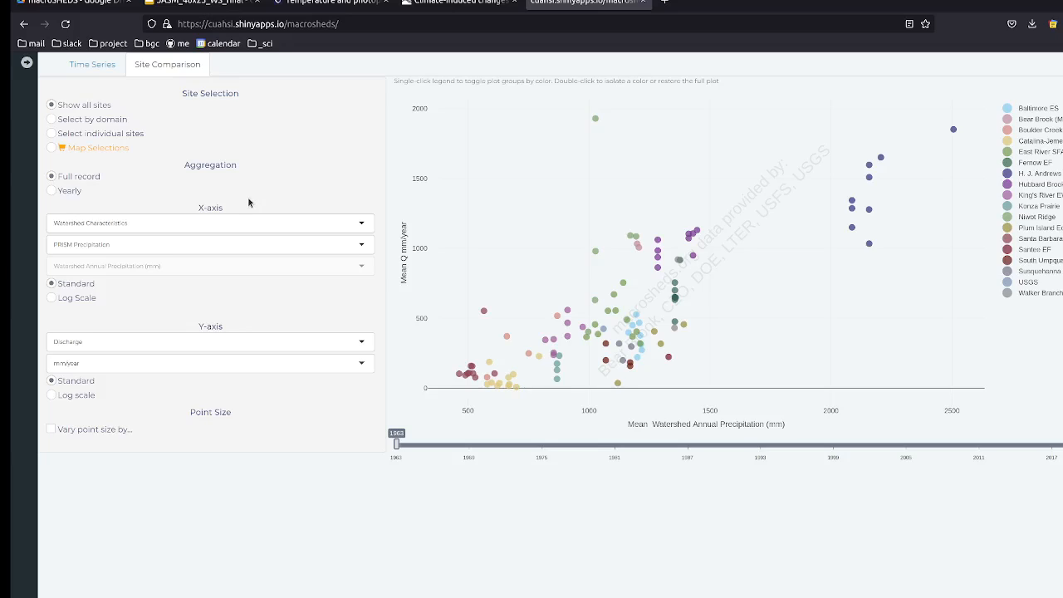
click(180, 226)
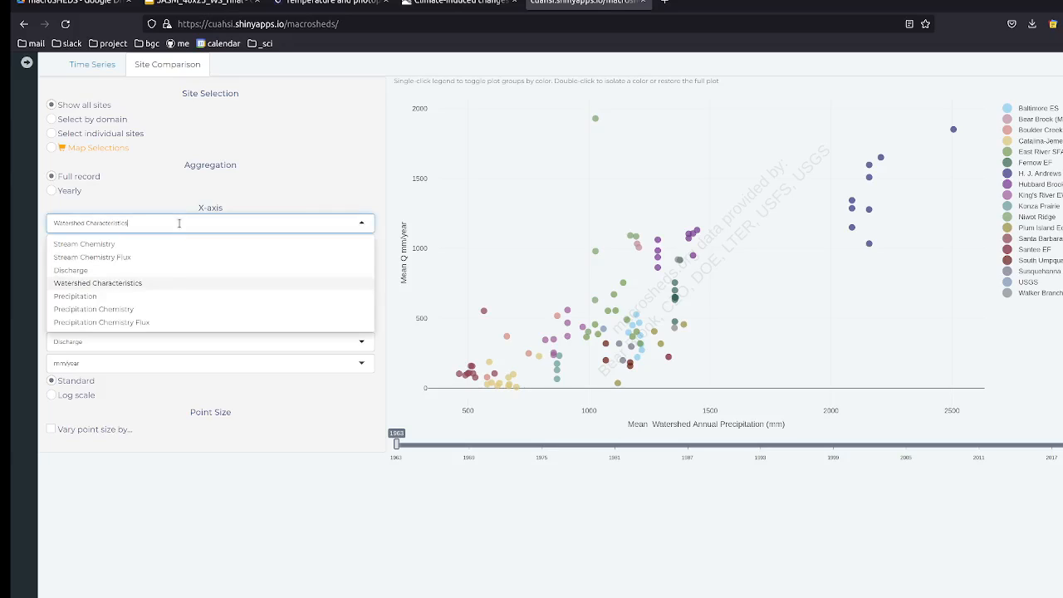
click(125, 217)
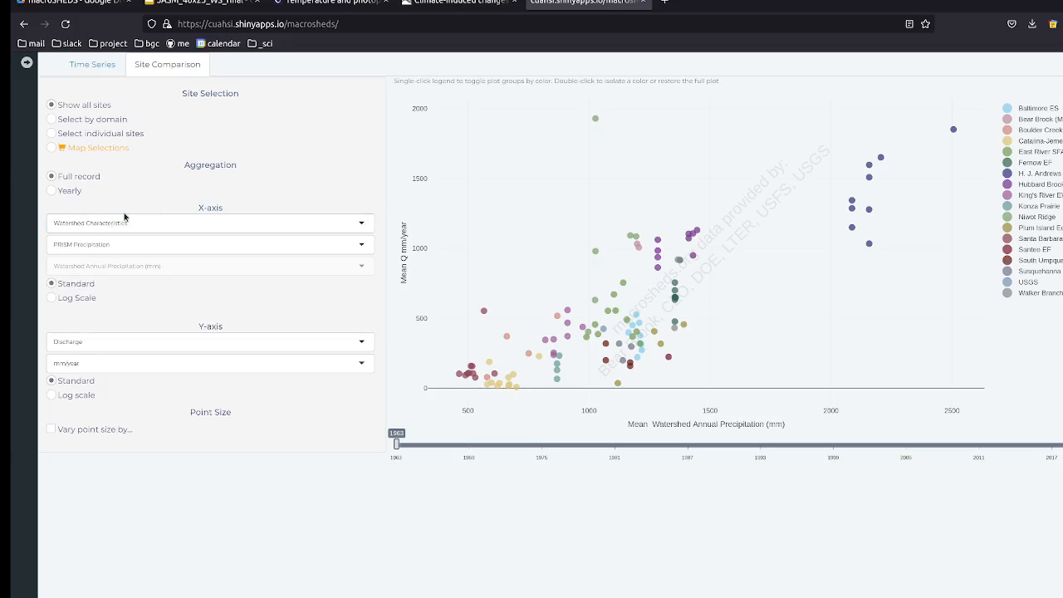
click(90, 245)
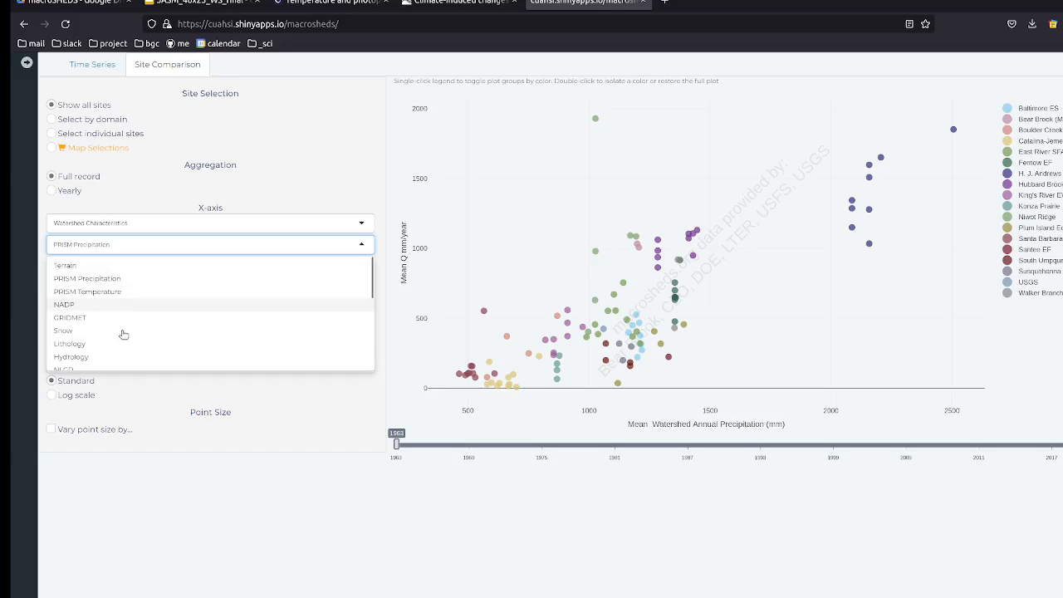
scroll(120, 330, down, 5)
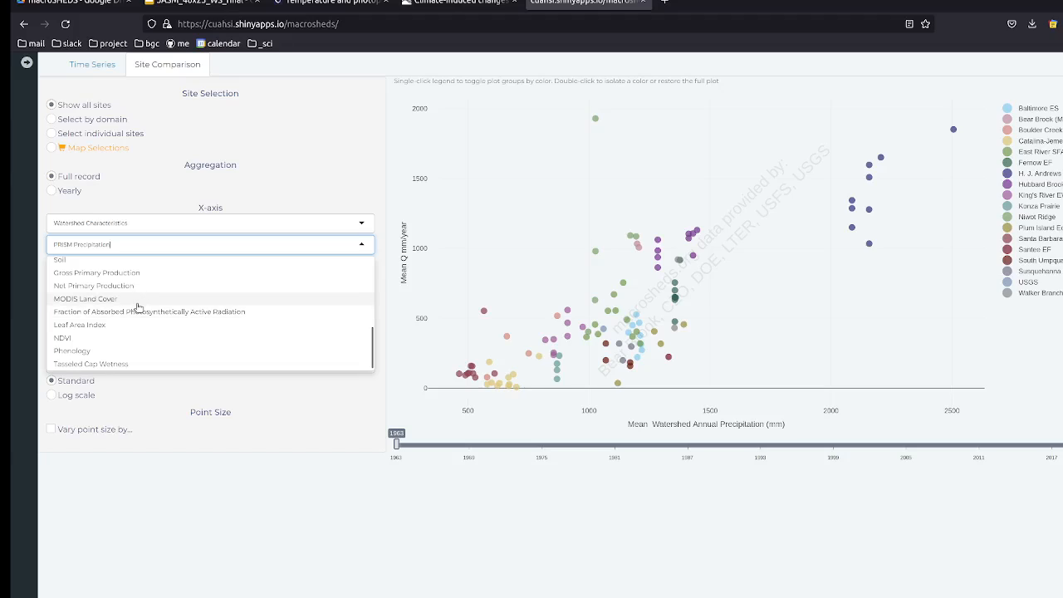
scroll(138, 305, down, 1)
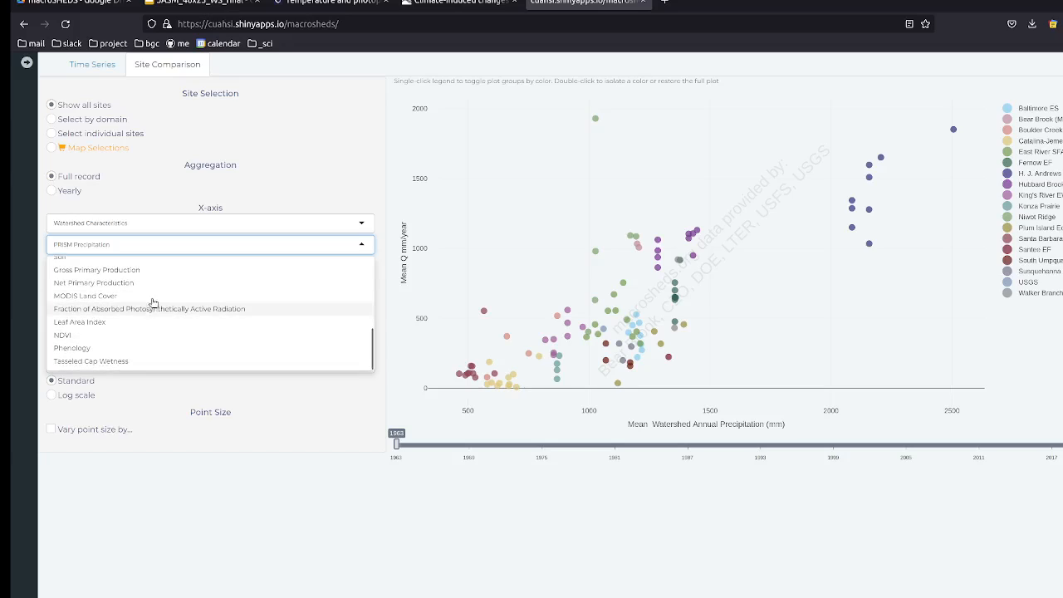
click(101, 349)
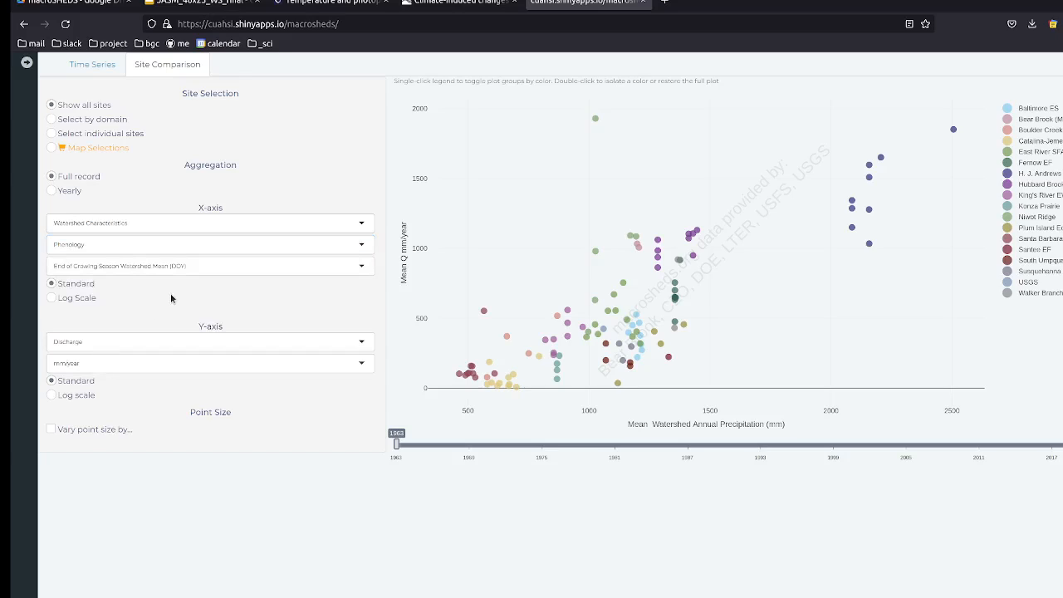
click(145, 267)
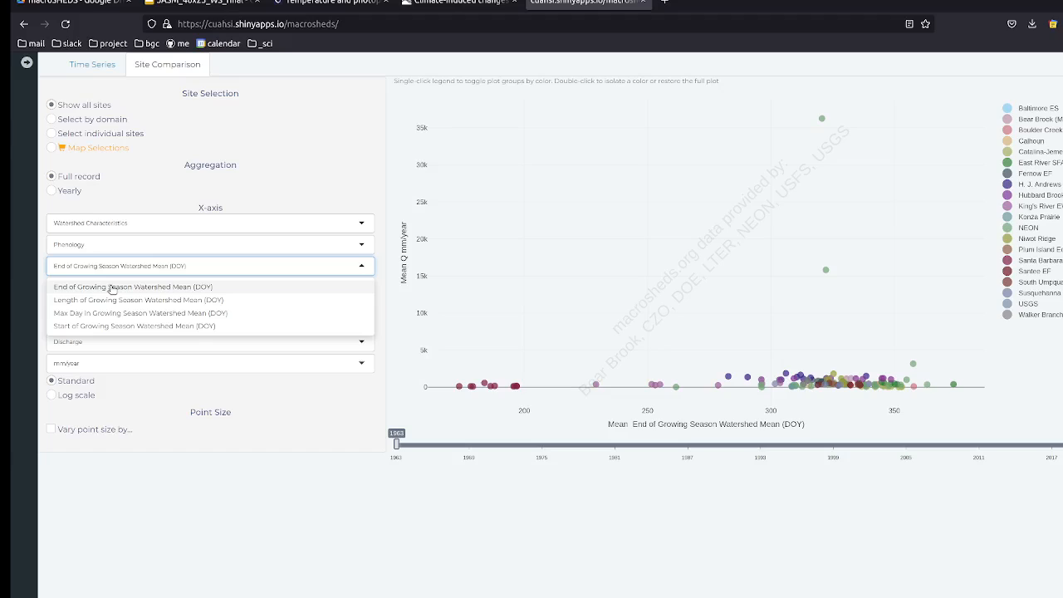
click(130, 304)
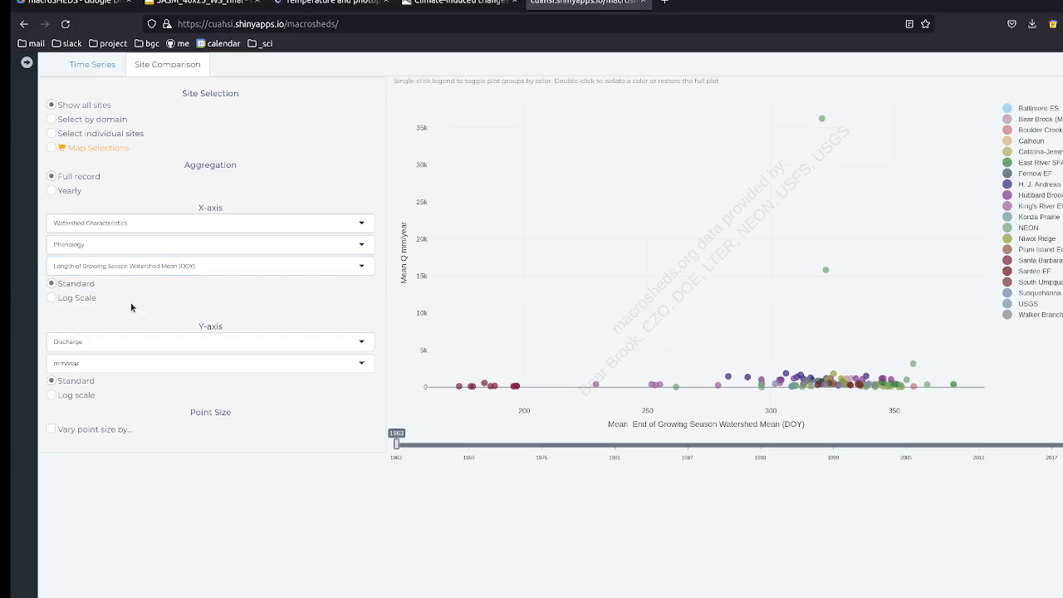
click(181, 341)
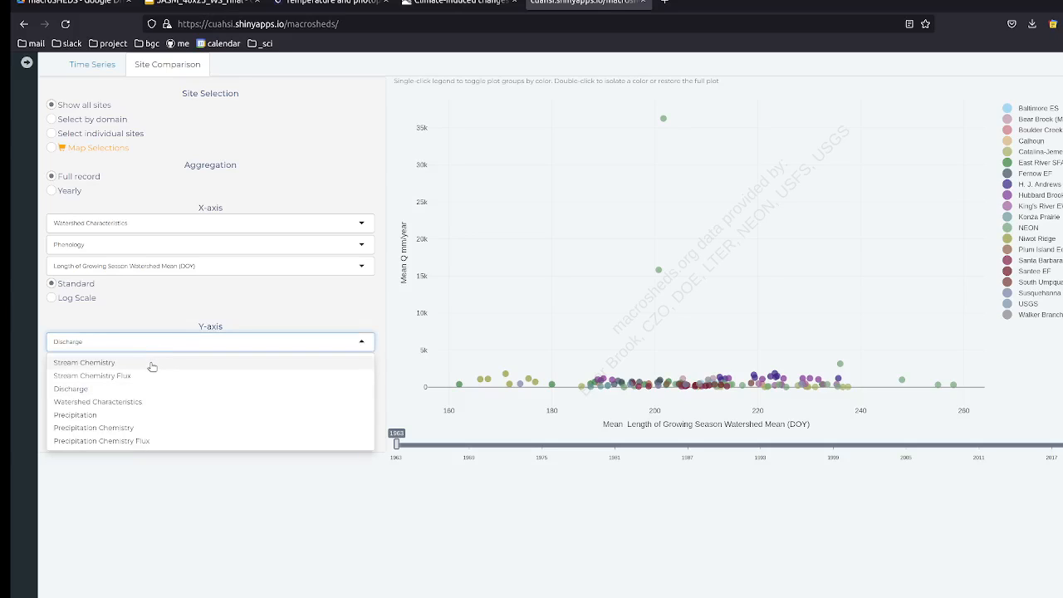
Step: Plot Silicon on the y-axis, then switch its category to Stream Chemistry Flux
click(151, 363)
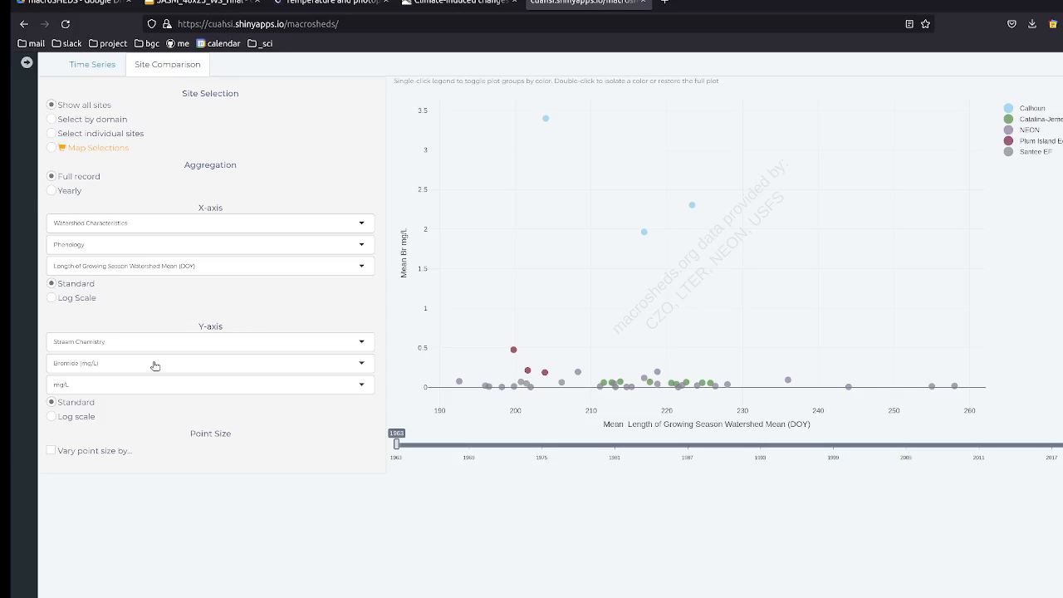
click(153, 362)
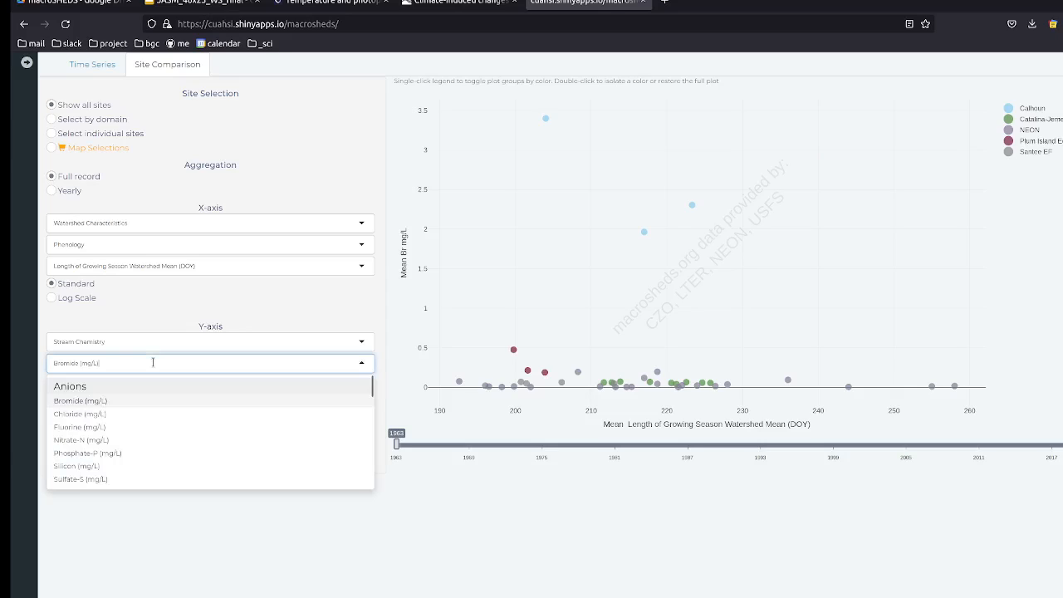
click(119, 468)
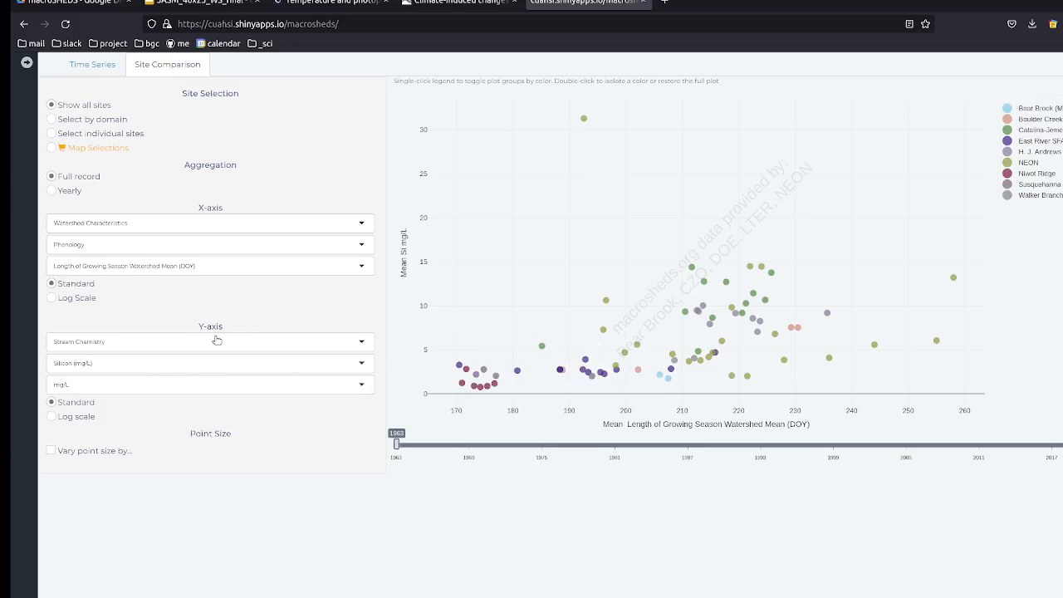
click(164, 342)
click(136, 380)
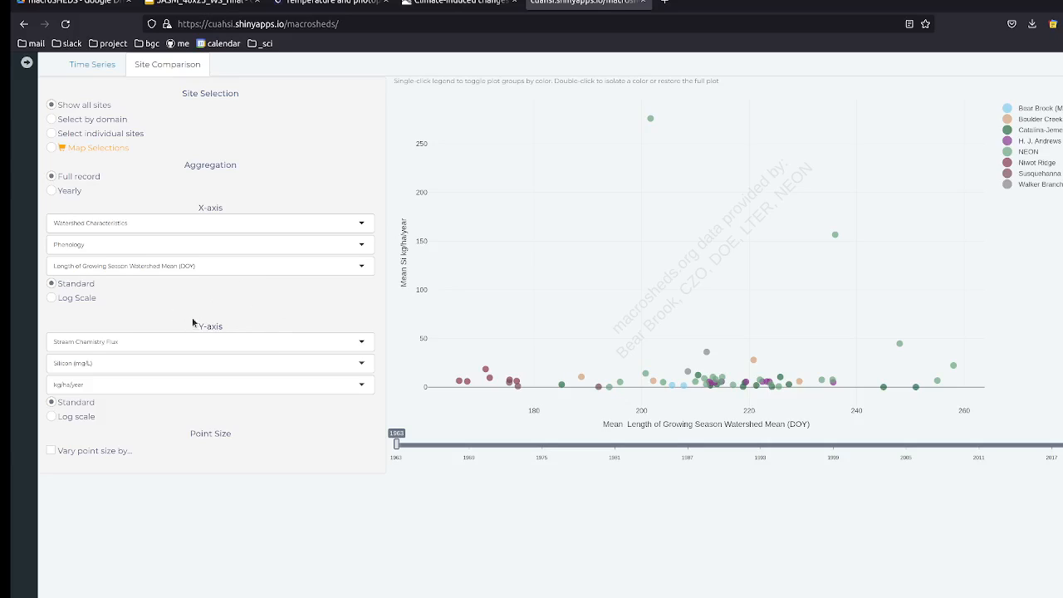
Step: Plot Nitrate-N flux on the y-axis against watershed PRISM Precipitation on the x-axis
click(243, 363)
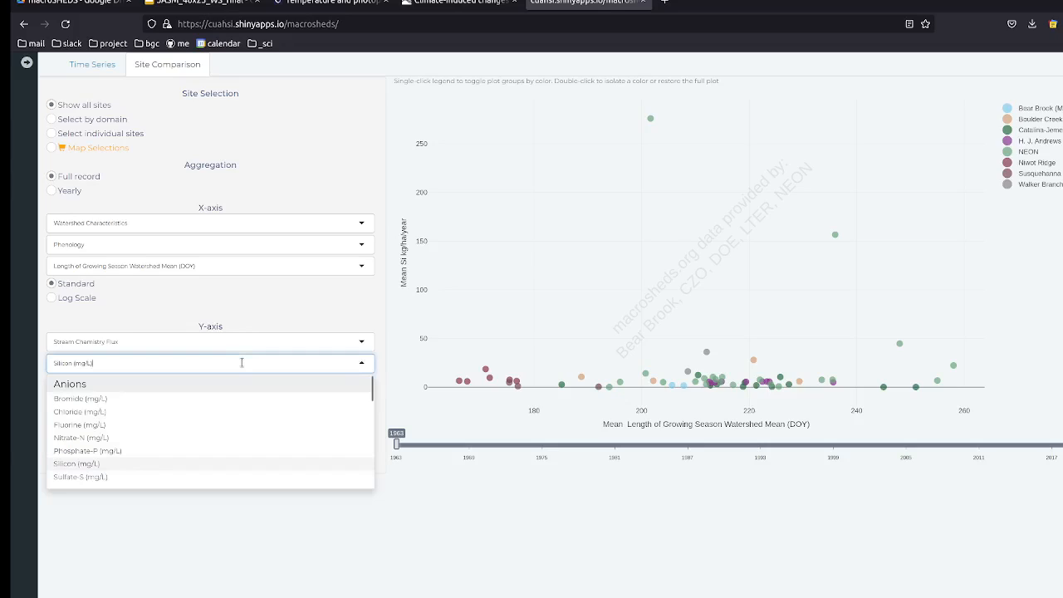
click(175, 439)
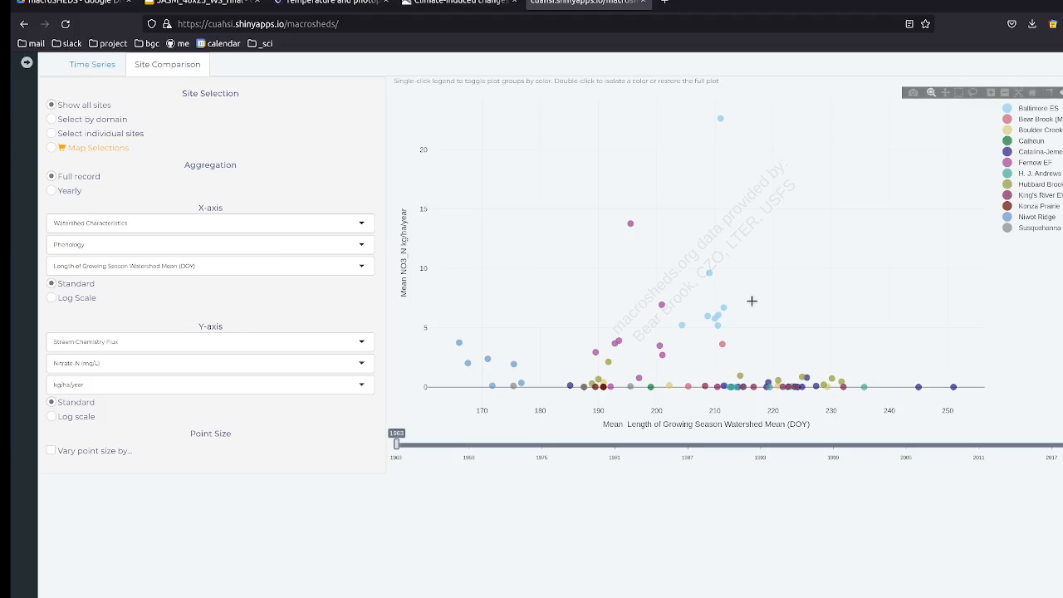
click(295, 223)
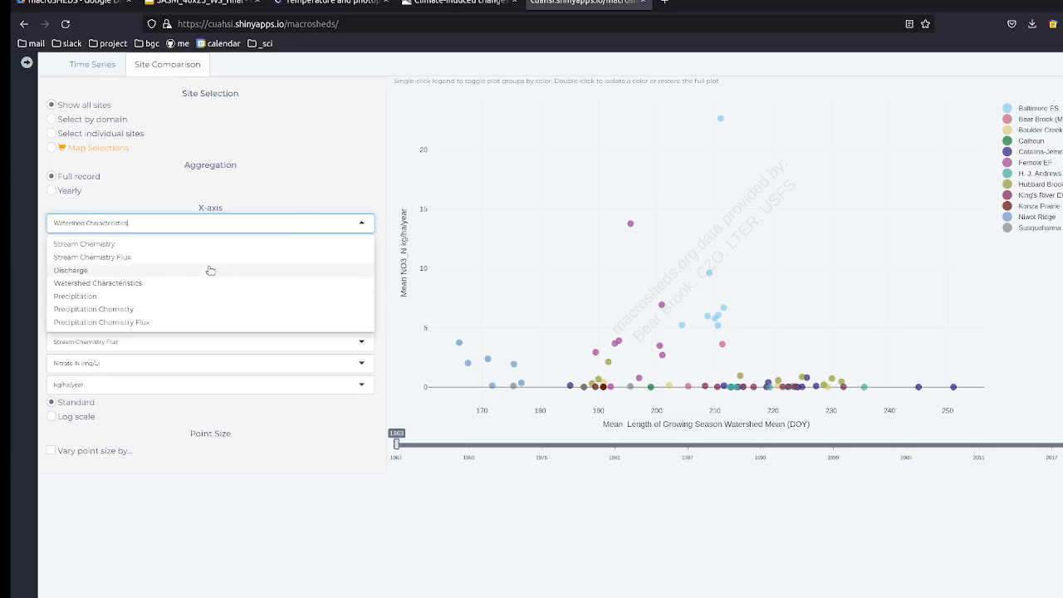
click(171, 284)
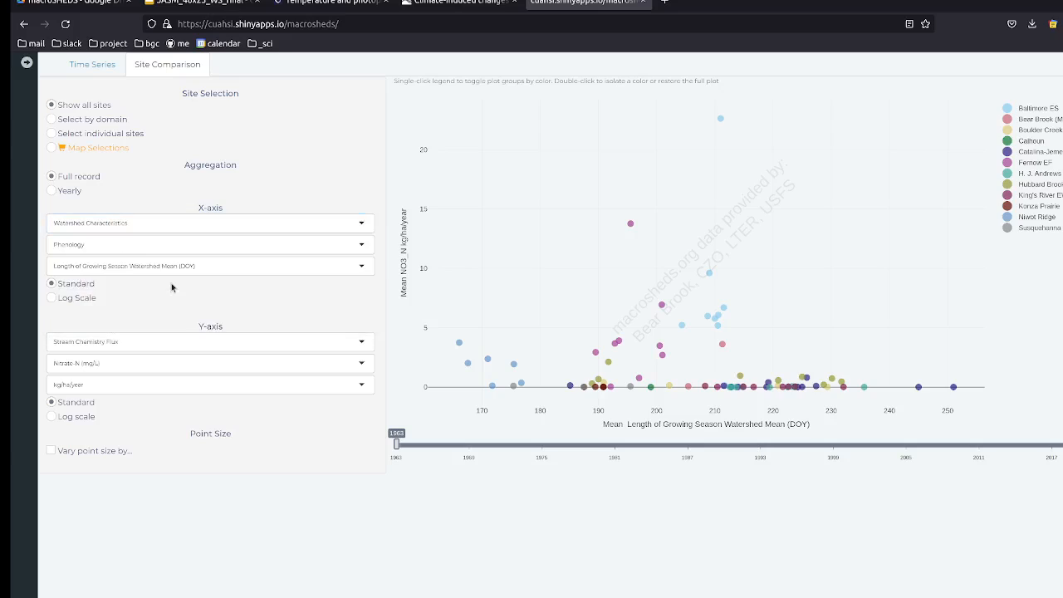
click(186, 245)
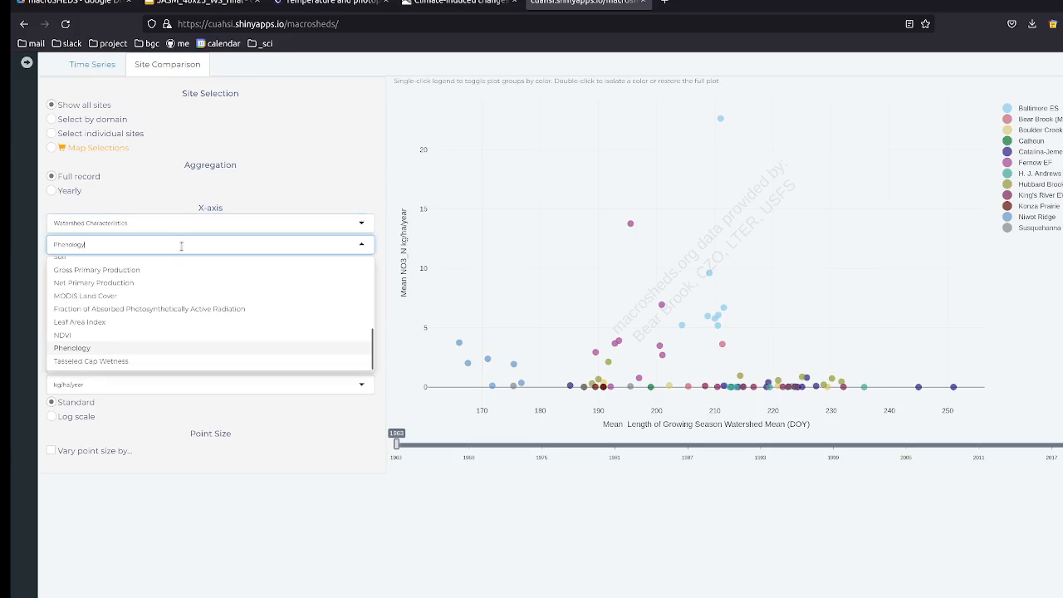
scroll(146, 309, up, 3)
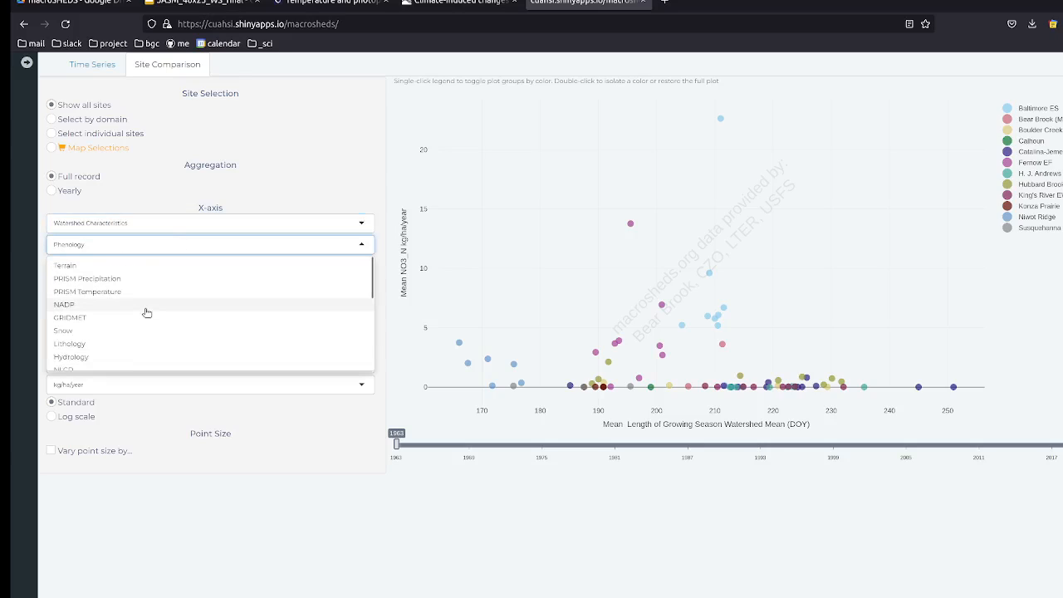
click(99, 279)
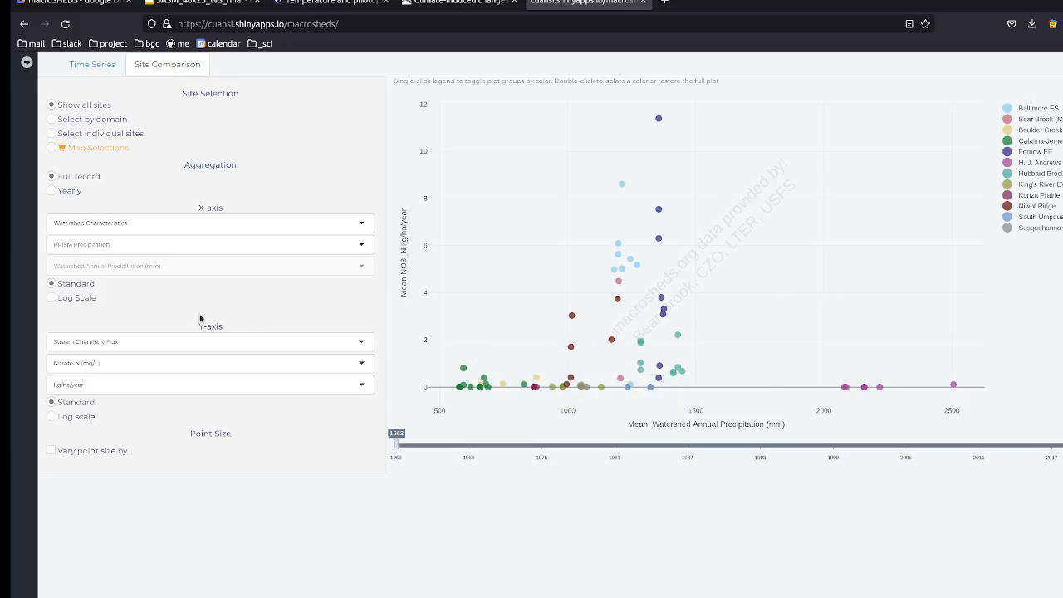
Step: Change the y-axis solute from Nitrate-N to Calcium flux
click(101, 362)
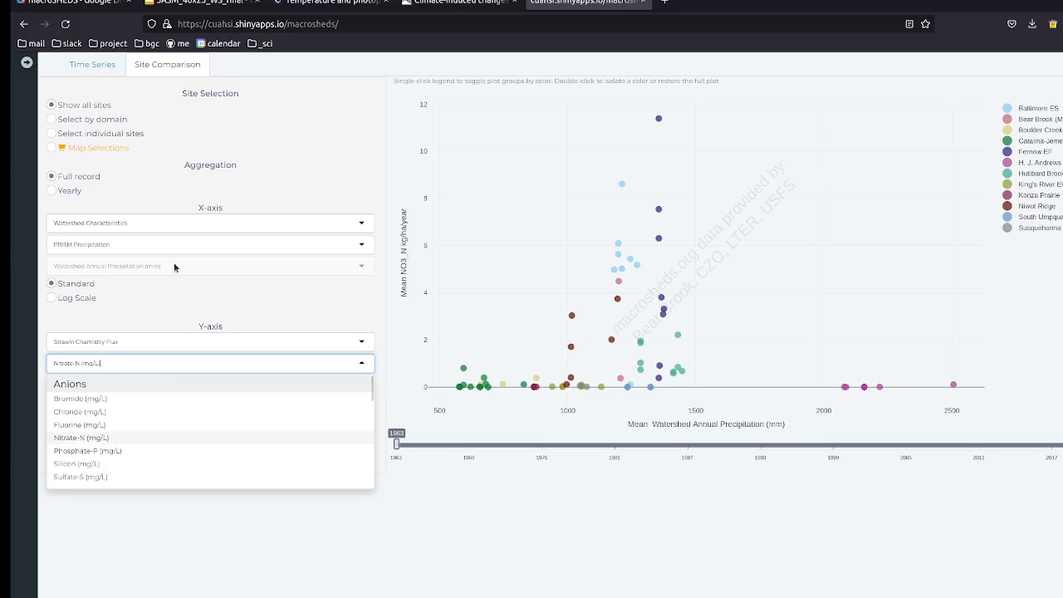
click(147, 291)
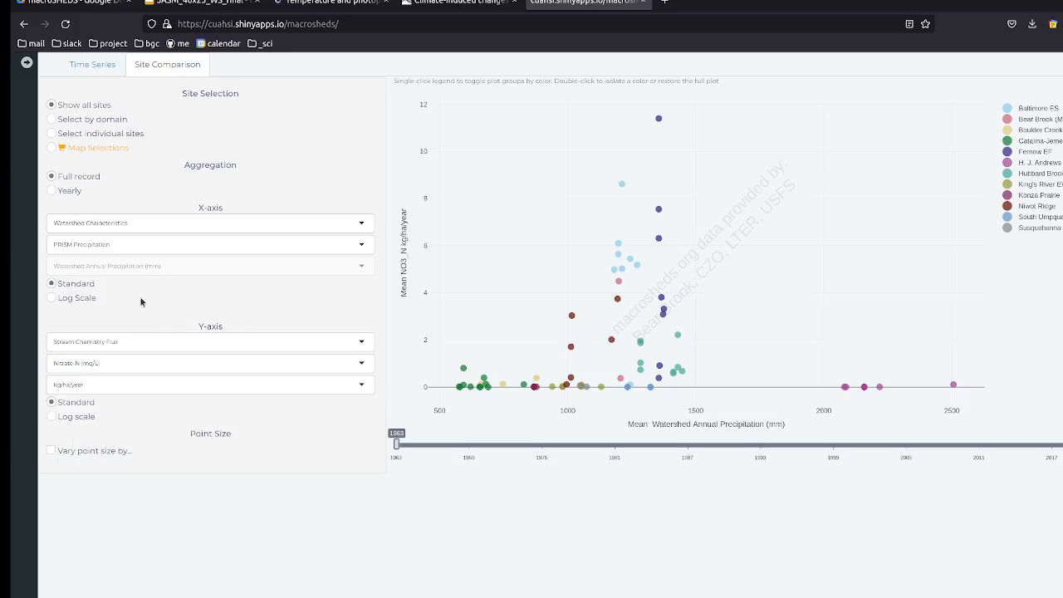
click(108, 366)
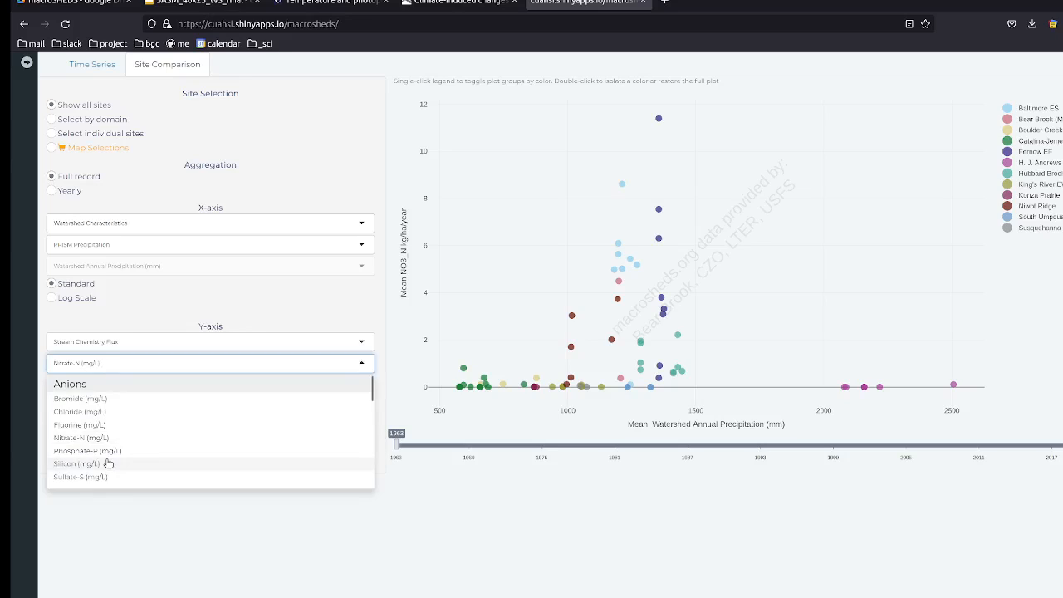
scroll(108, 461, down, 2)
click(114, 430)
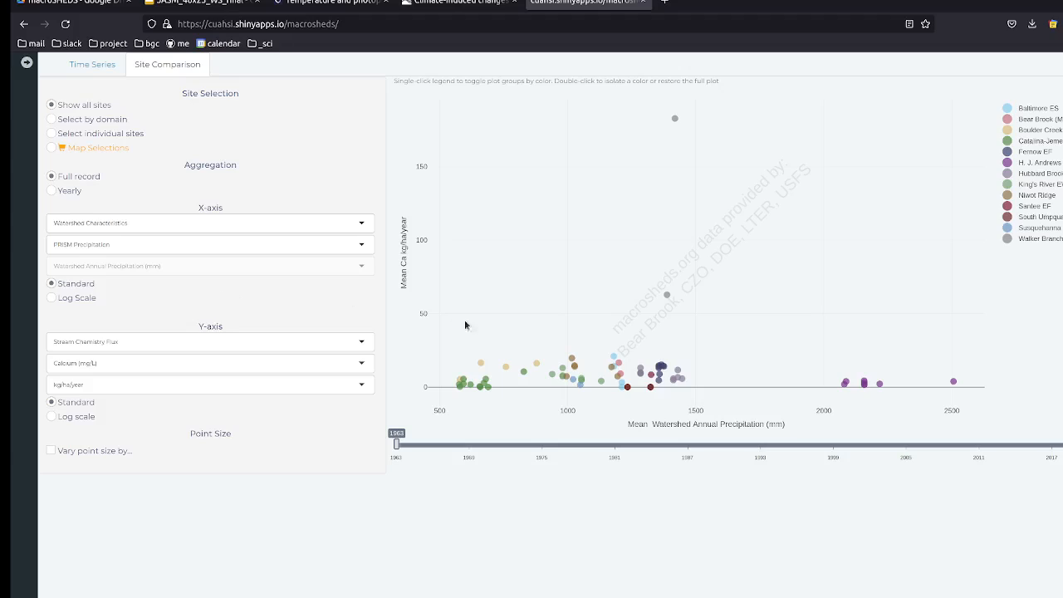
Step: Put mean discharge on the x-axis using a logarithmic scale
click(150, 224)
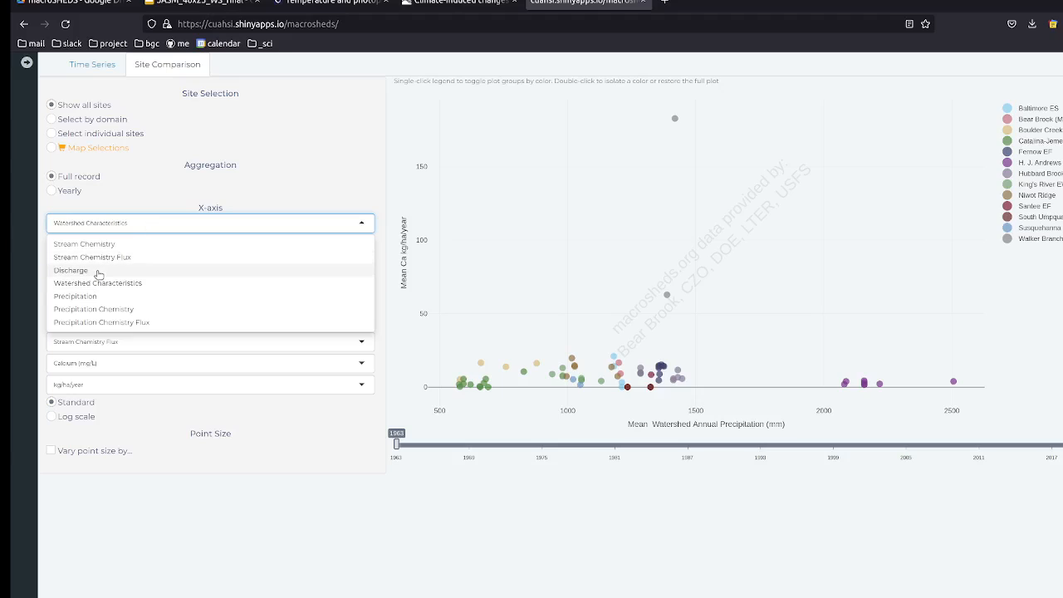
click(71, 270)
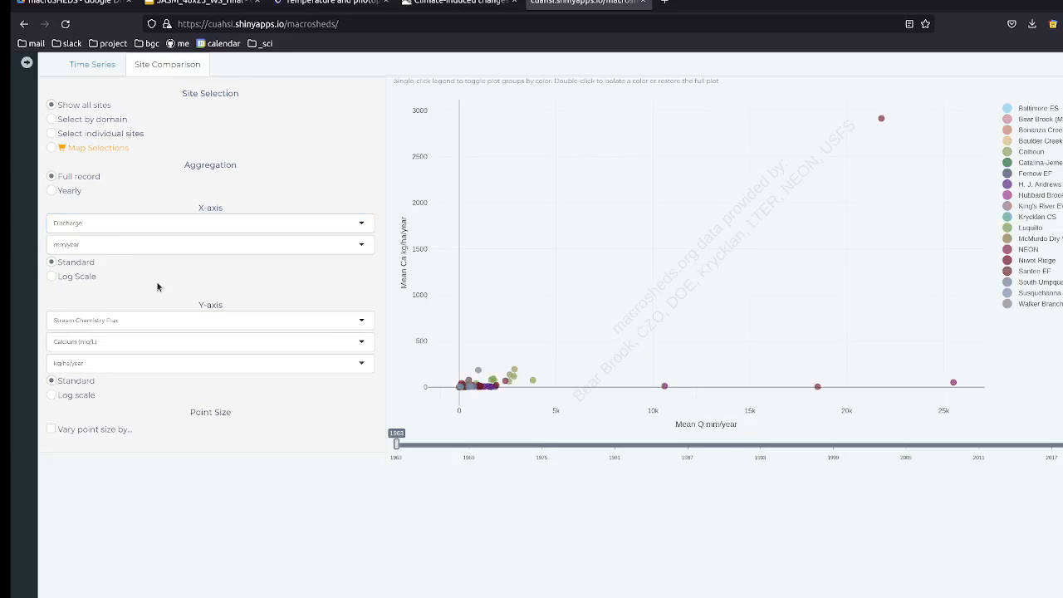
click(76, 279)
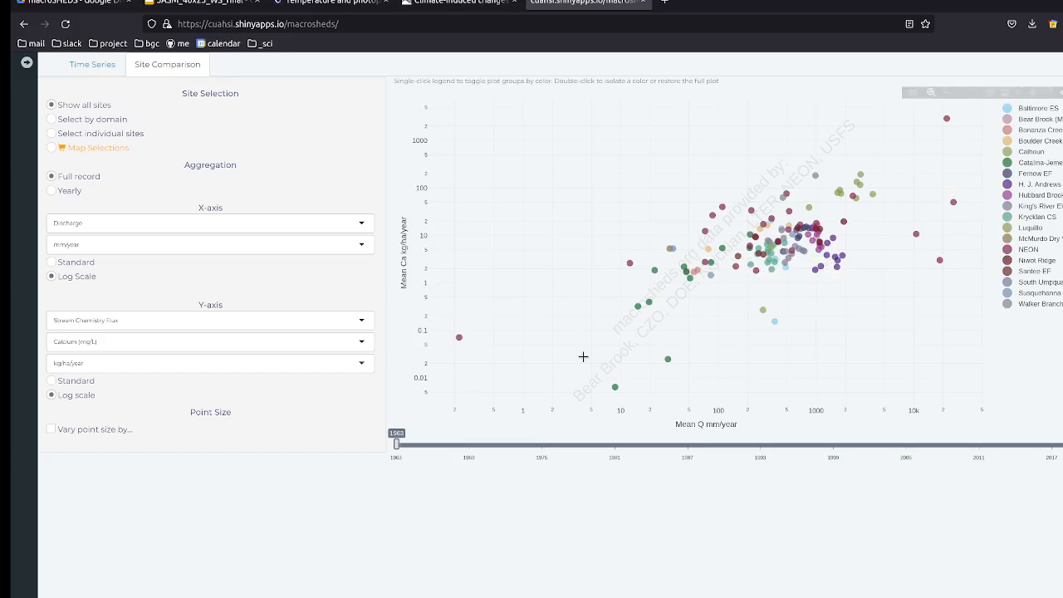
Step: Vary point size by Proportion of Record Missing
click(78, 433)
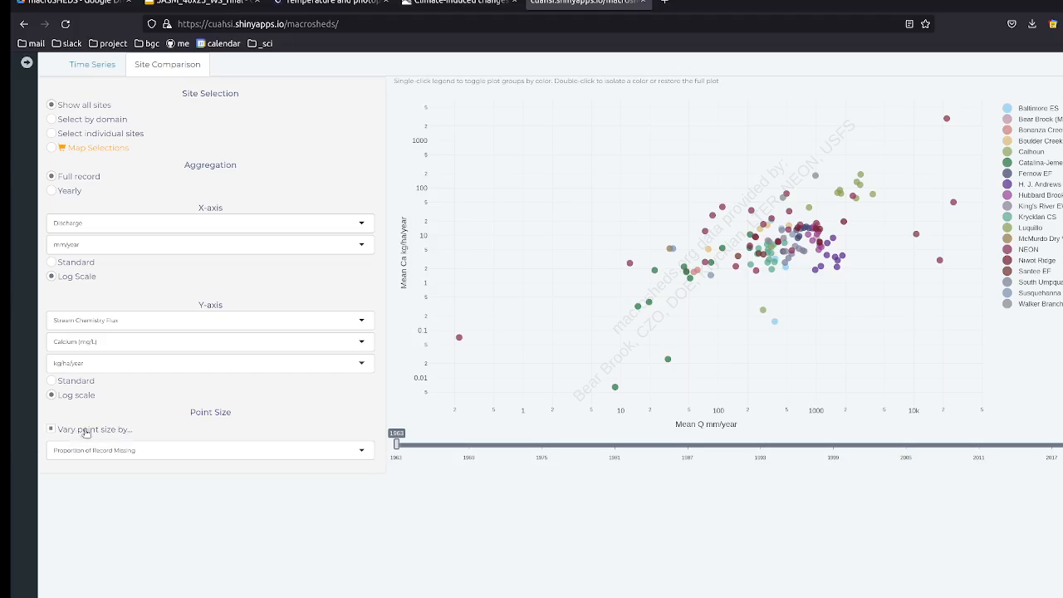
click(146, 450)
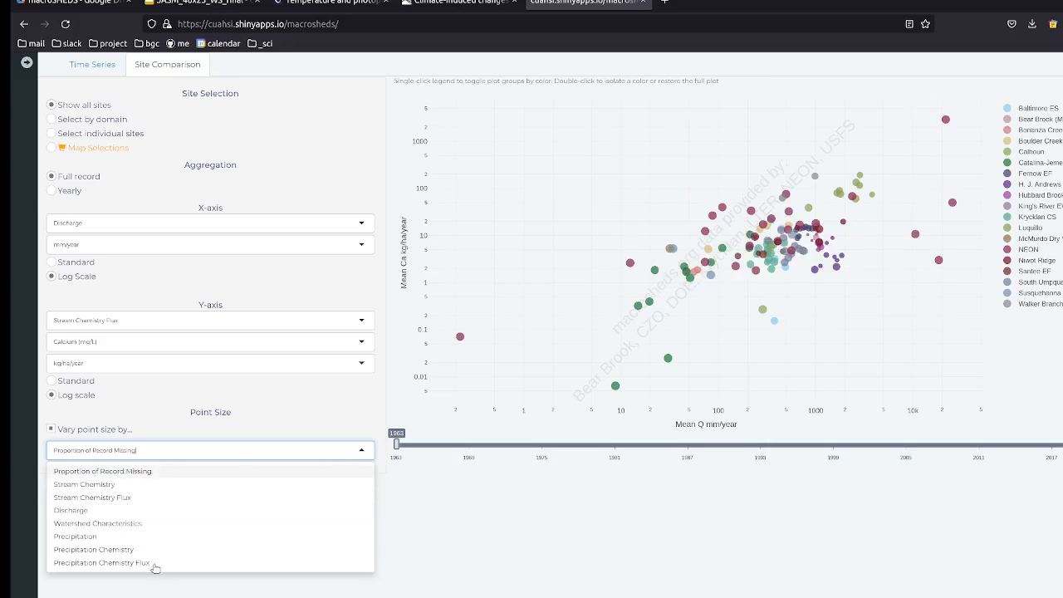
click(265, 406)
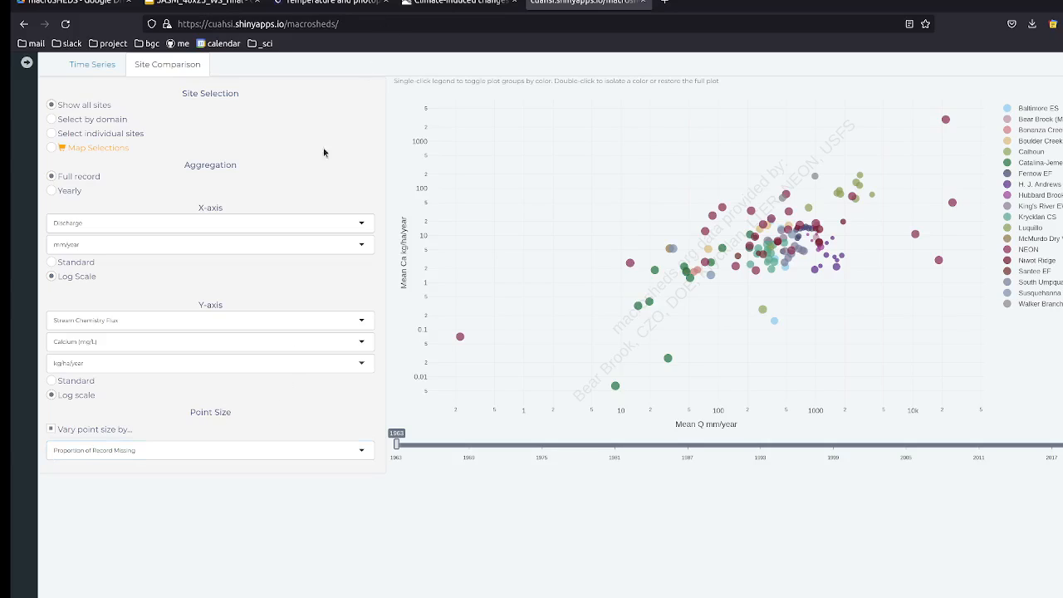
Step: Browse the axis lists unchanged, restore the site map sidebar, then switch to OBS Studio
click(108, 224)
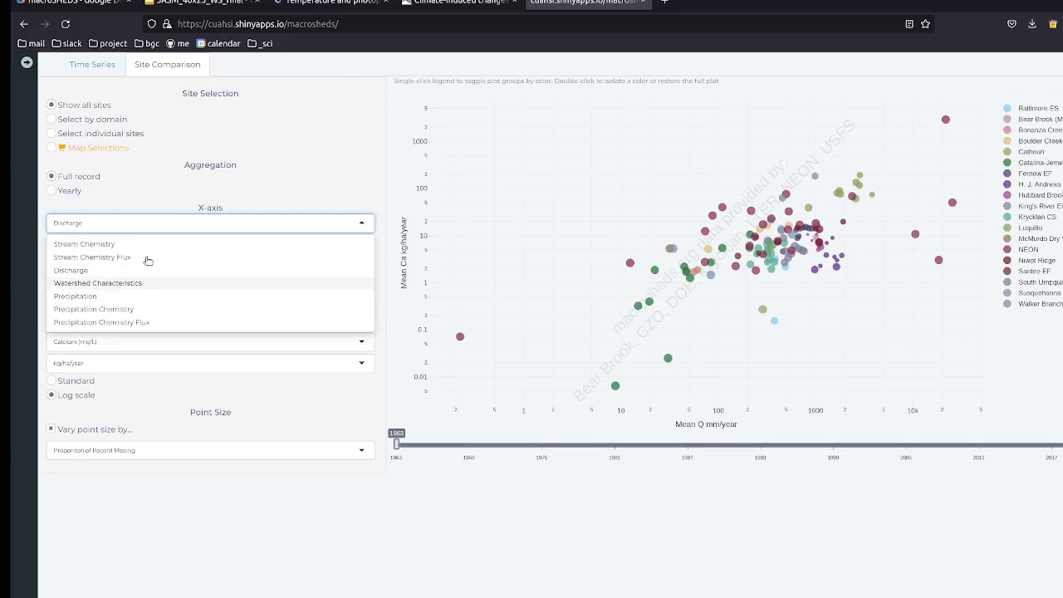
click(174, 190)
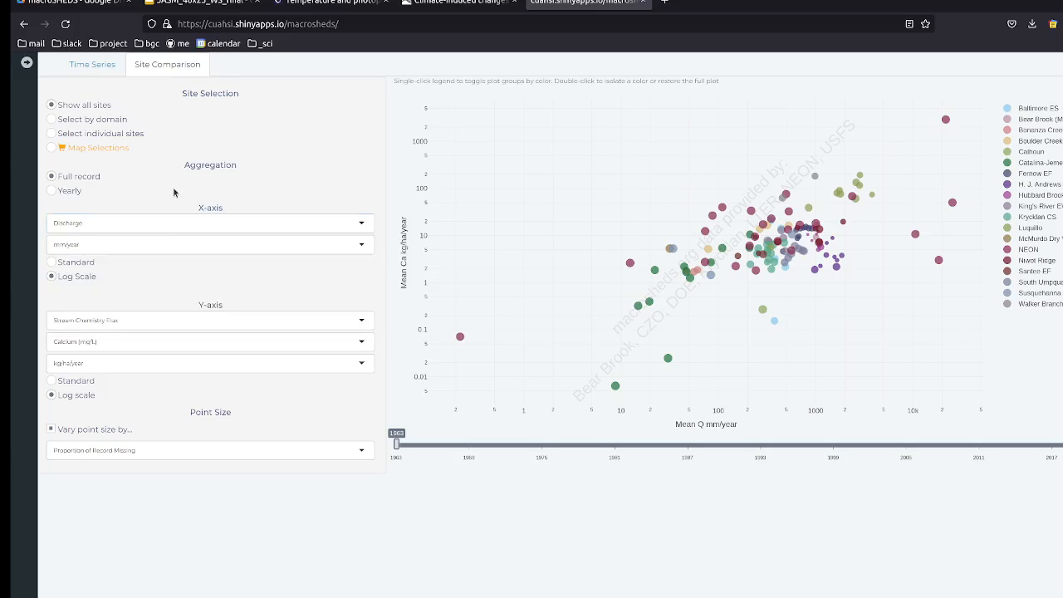
drag(174, 192, 168, 230)
click(248, 198)
click(163, 335)
scroll(138, 415, up, 3)
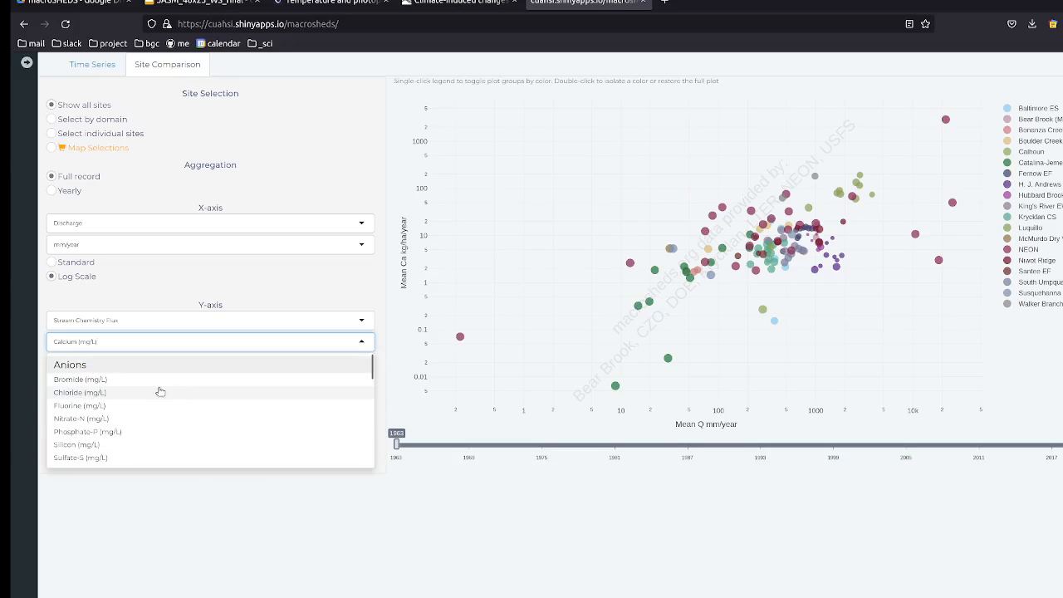
scroll(121, 416, down, 10)
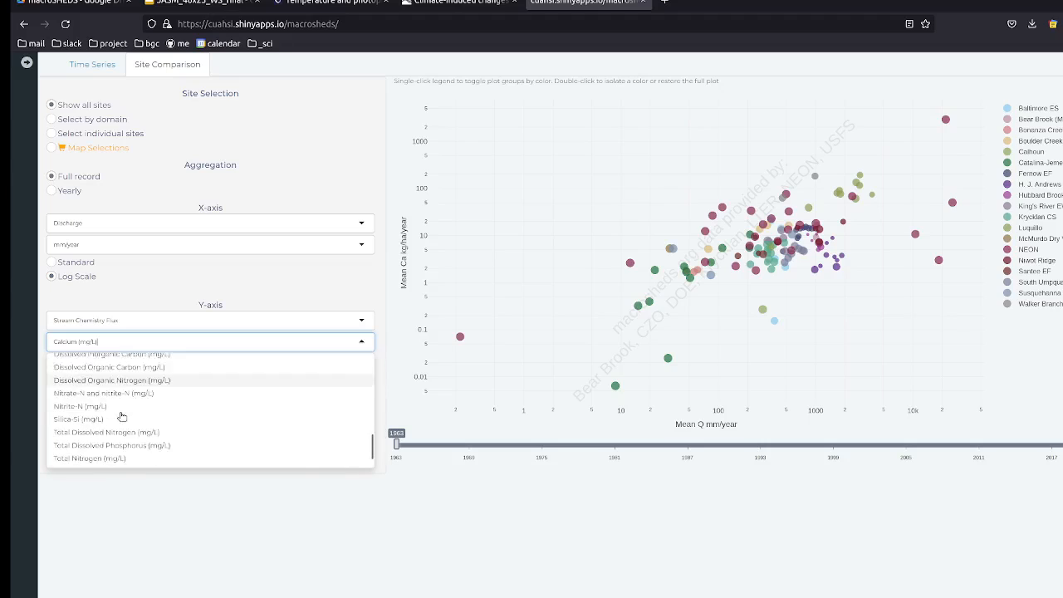
click(246, 280)
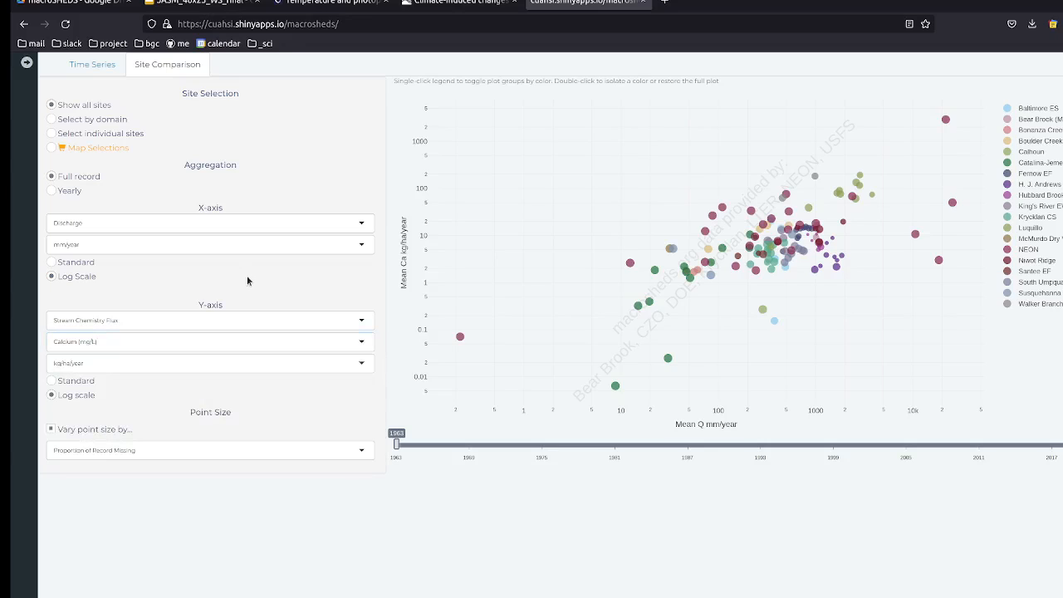
click(26, 62)
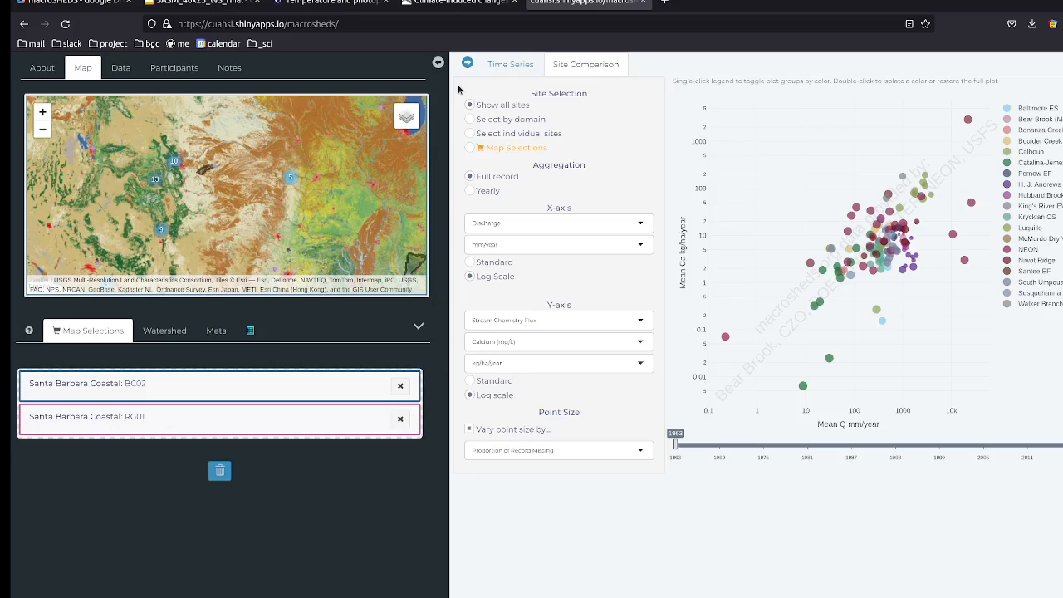
key(alt+Tab)
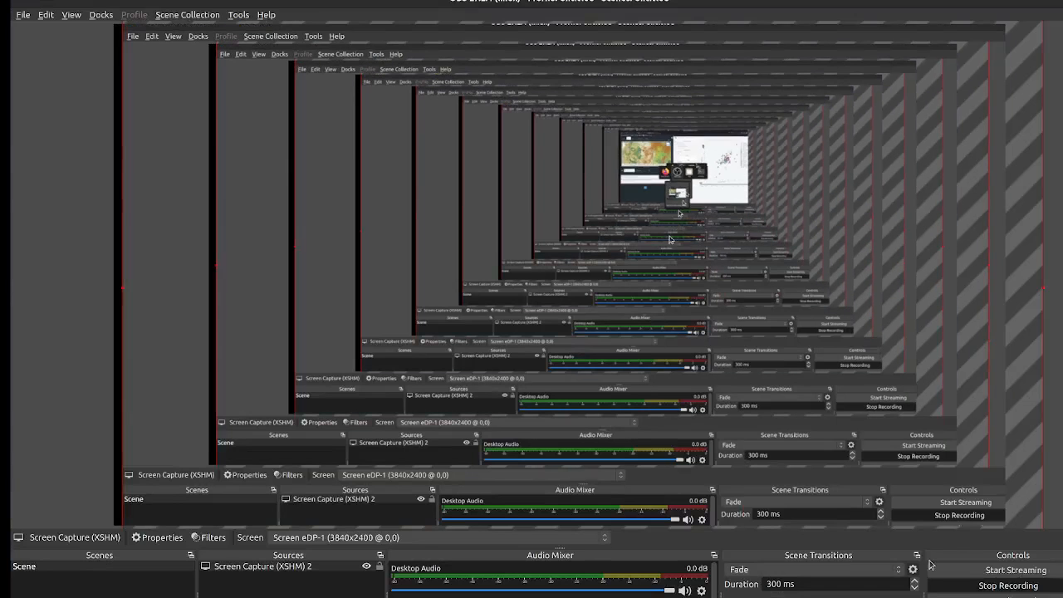